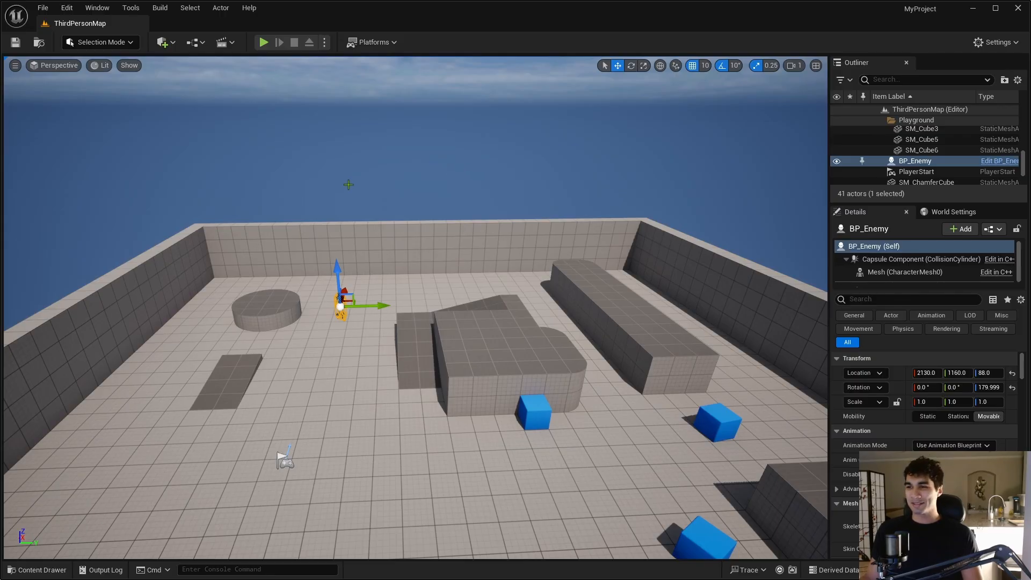
# Open the plugin manager, search for "xr" and enable the OpenXR plugin.
pyautogui.moveTo(397, 182); pyautogui.dragTo(396, 186, button='right')
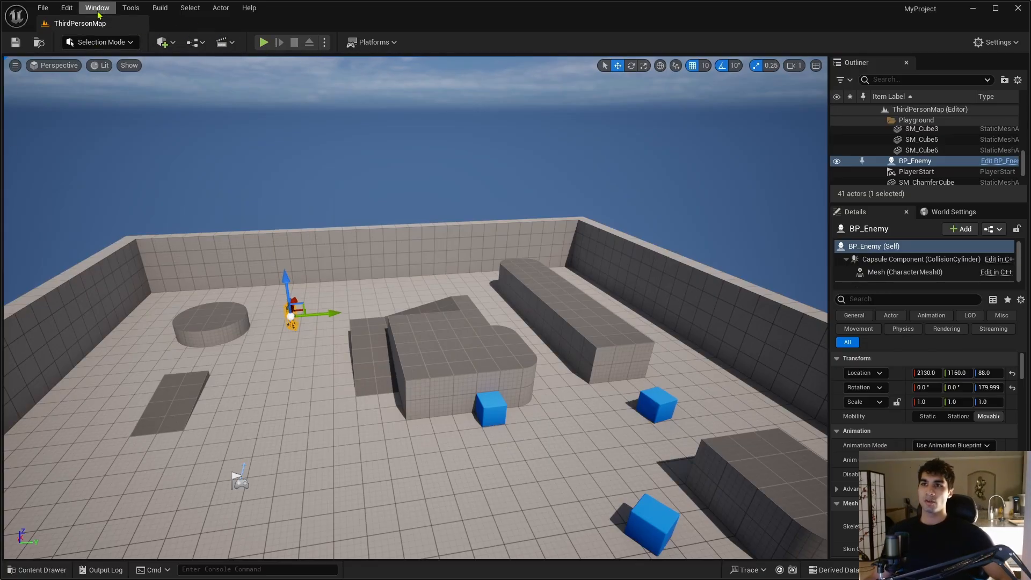
pyautogui.click(75, 11)
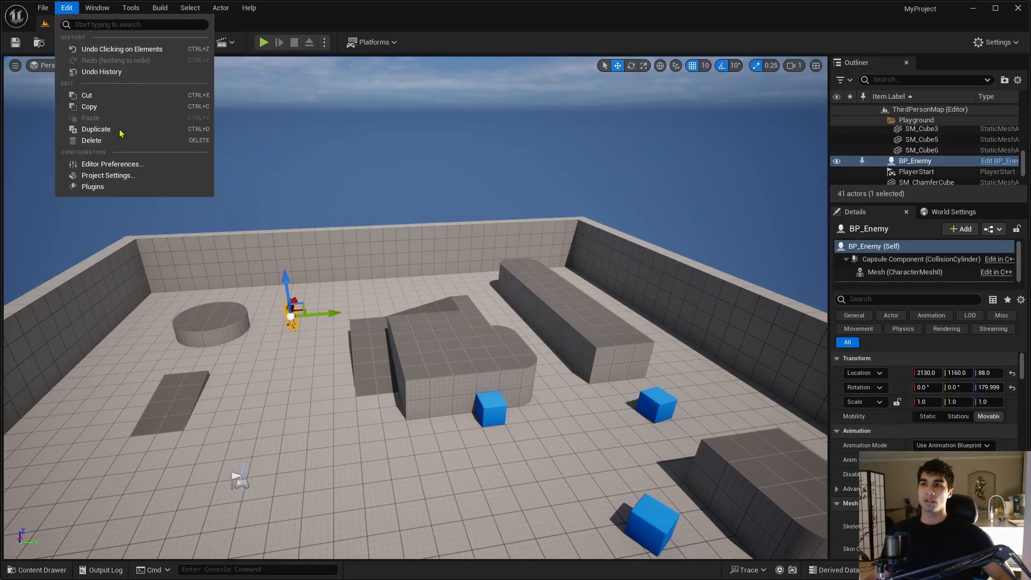
pyautogui.click(93, 187)
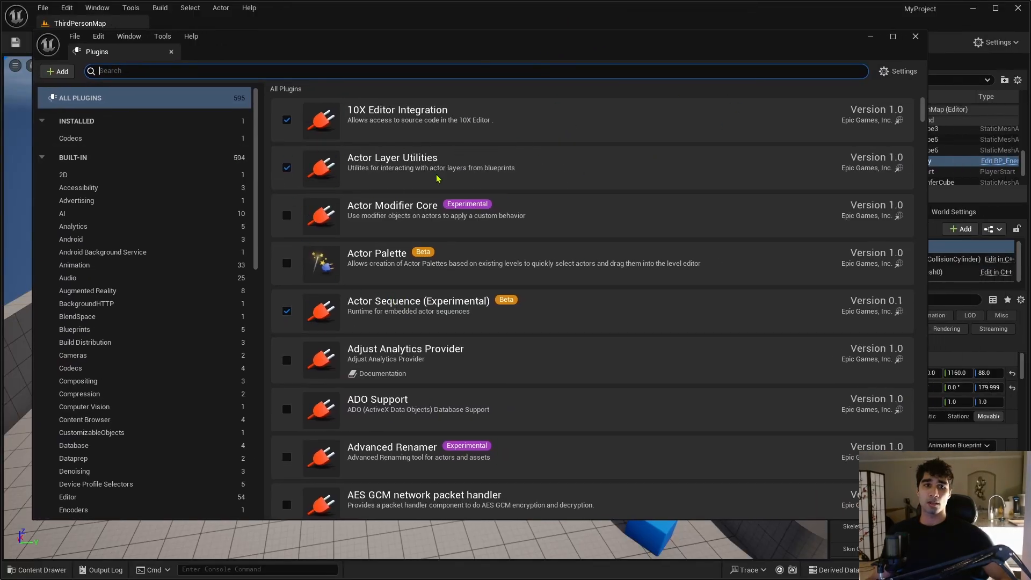
pyautogui.scroll(-1, 472, 215)
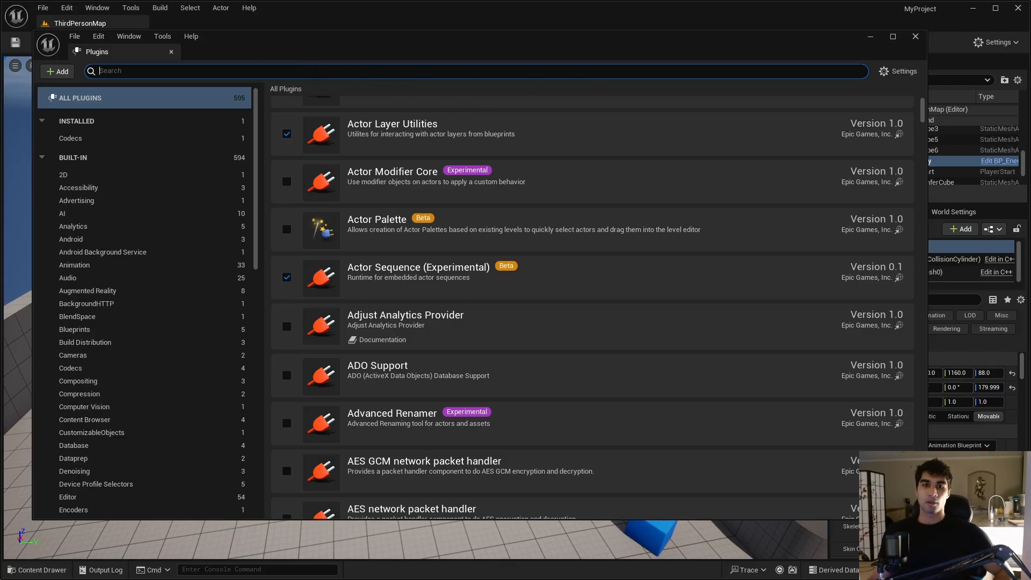
pyautogui.write('x')
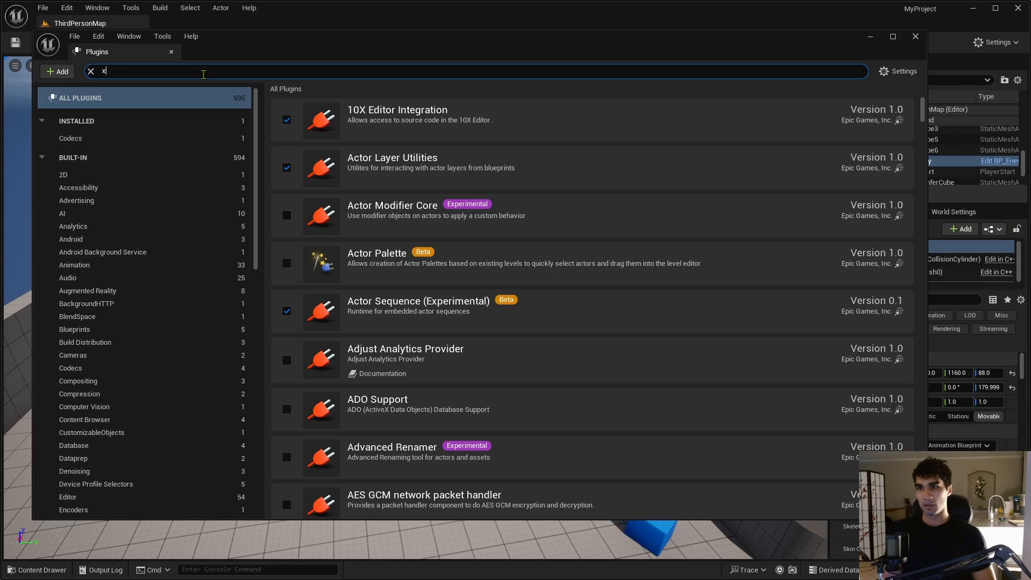
pyautogui.write('r')
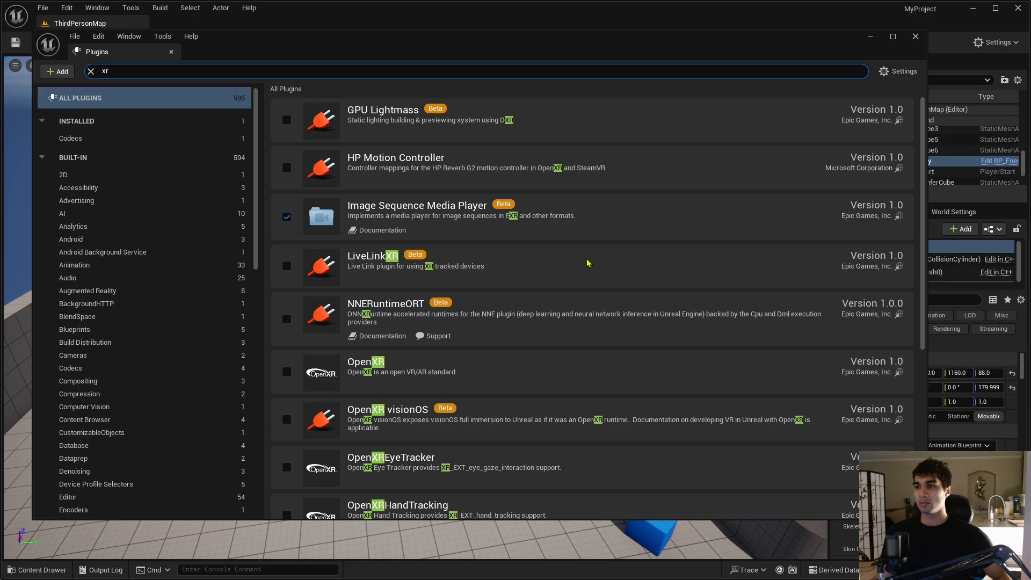
pyautogui.click(286, 372)
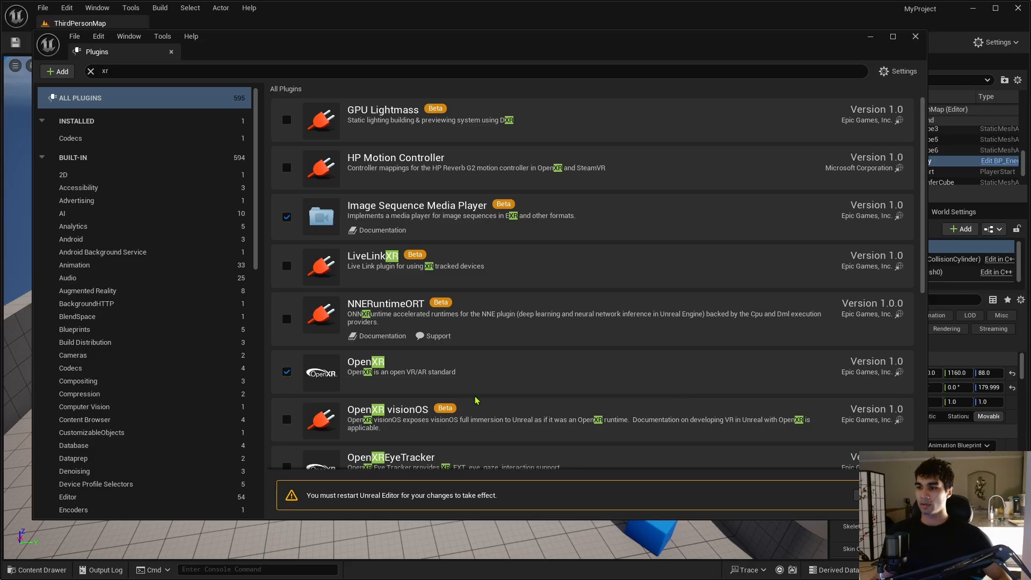
# Disable and re-enable the OpenXR plugin, and restart the editor to apply the change.
pyautogui.scroll(-1, 473, 402)
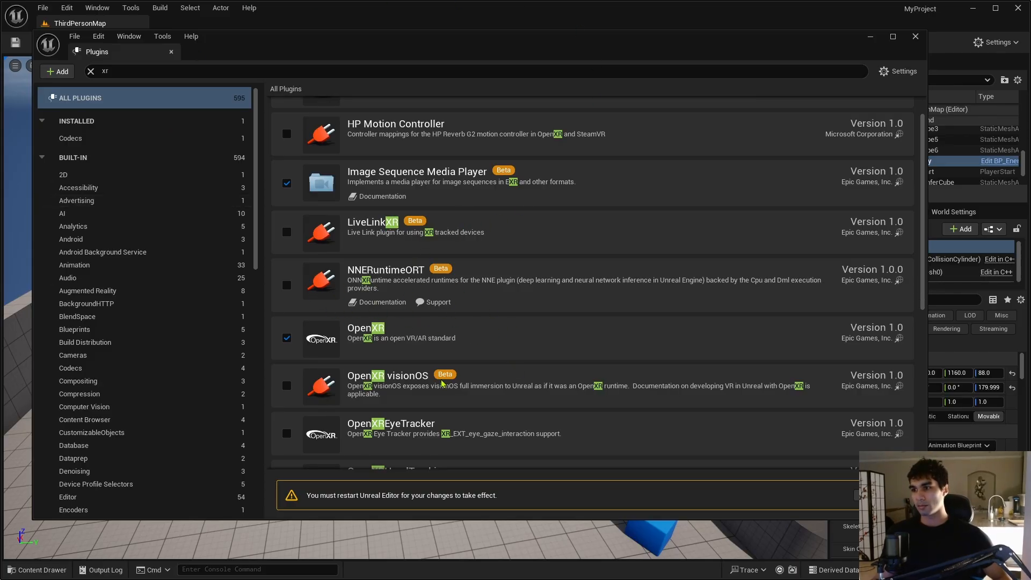
pyautogui.click(287, 338)
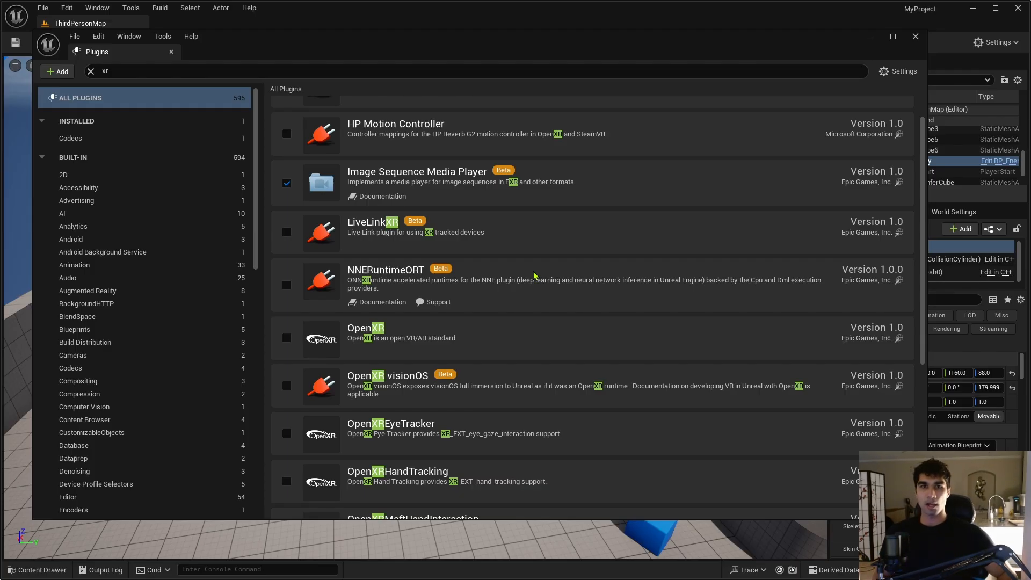
pyautogui.click(287, 339)
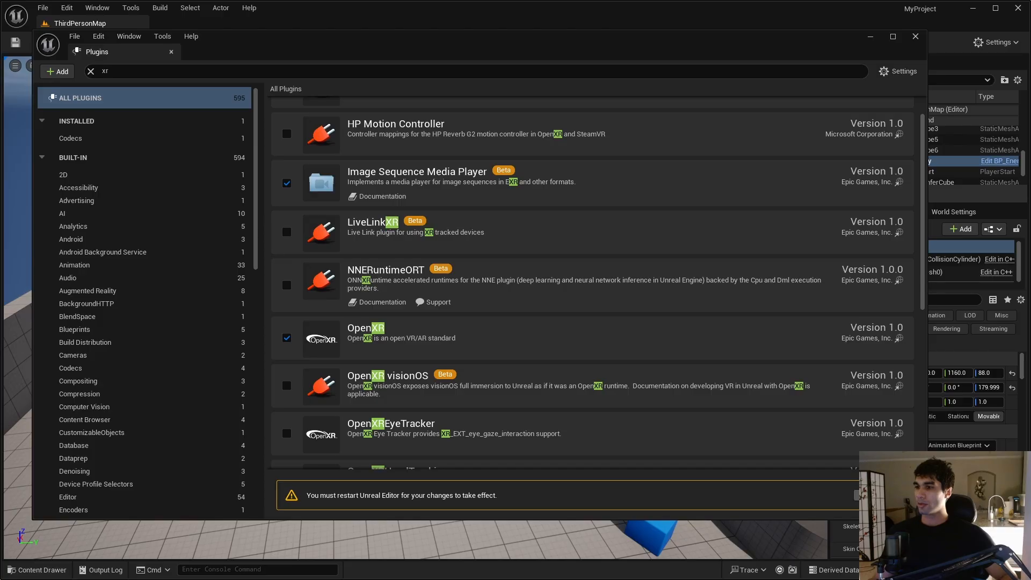
pyautogui.click(857, 495)
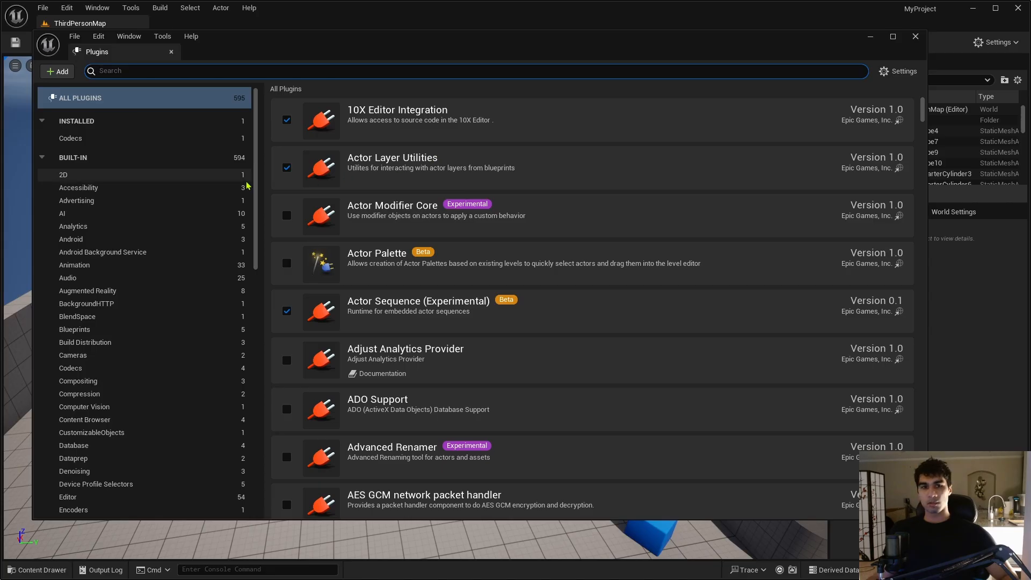
# Search the plugins for "xr" in the restarted editor and disable the OpenXR plugin.
pyautogui.write('xr')
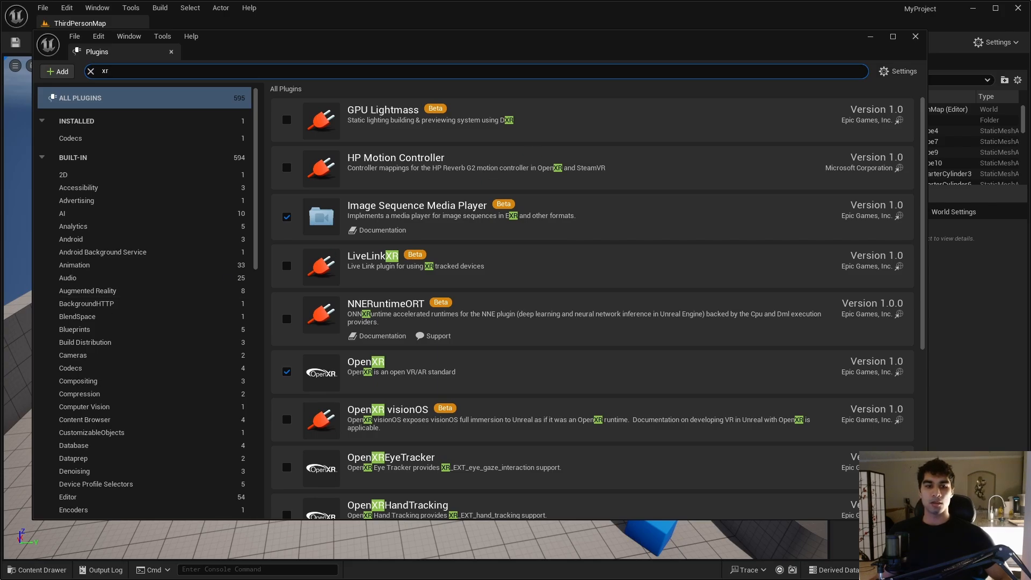
pyautogui.click(287, 372)
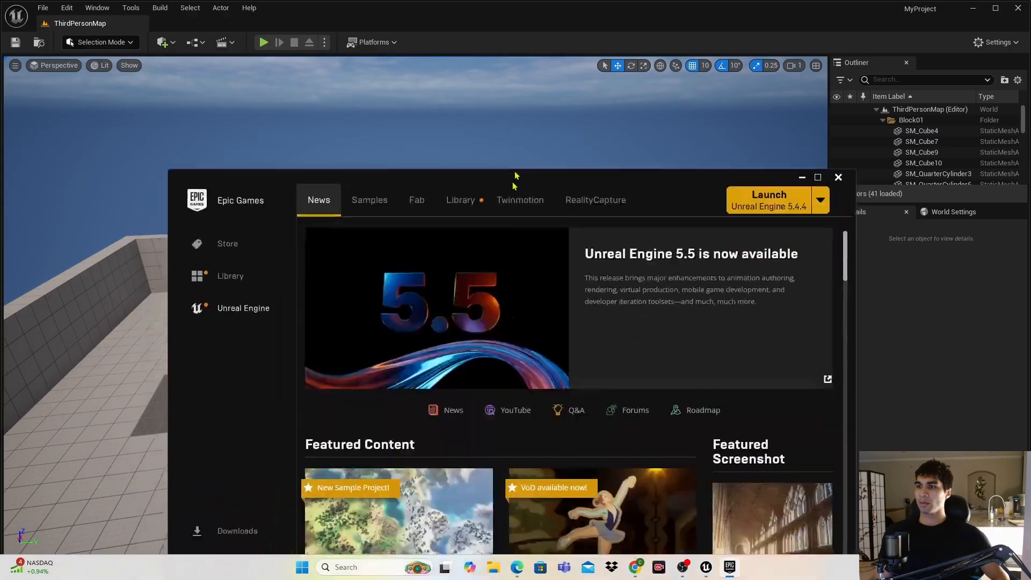
# Switch to the Epic Games Launcher, maximise it and start exploring the Fab marketplace in the browser.
pyautogui.moveTo(514, 175); pyautogui.dragTo(489, 3)
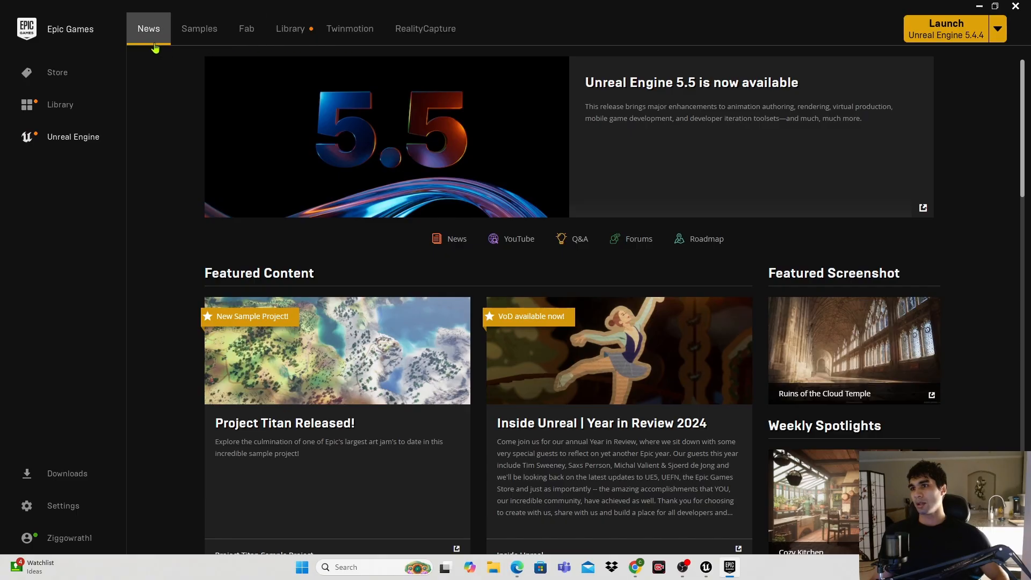
pyautogui.click(242, 33)
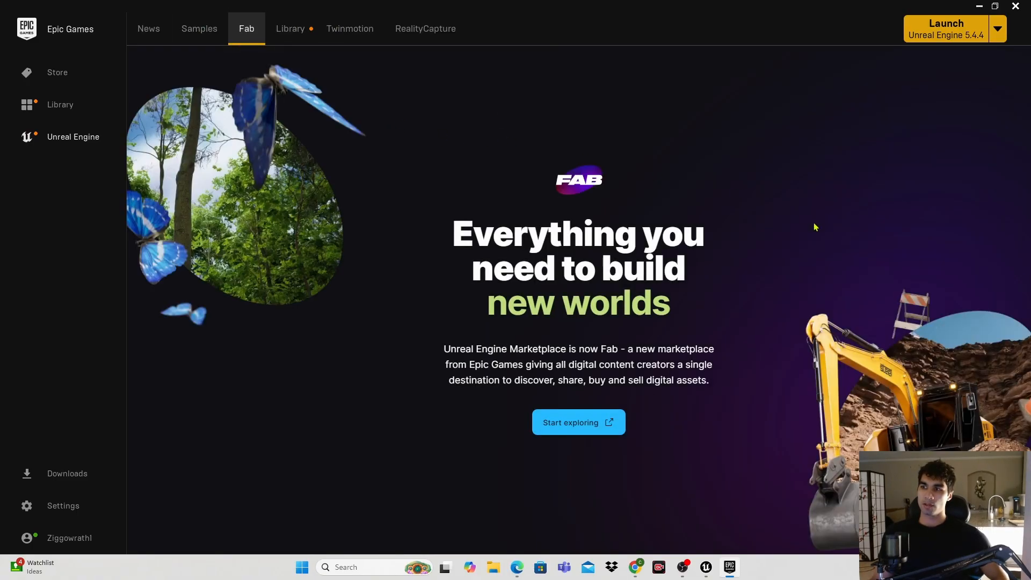
pyautogui.click(570, 422)
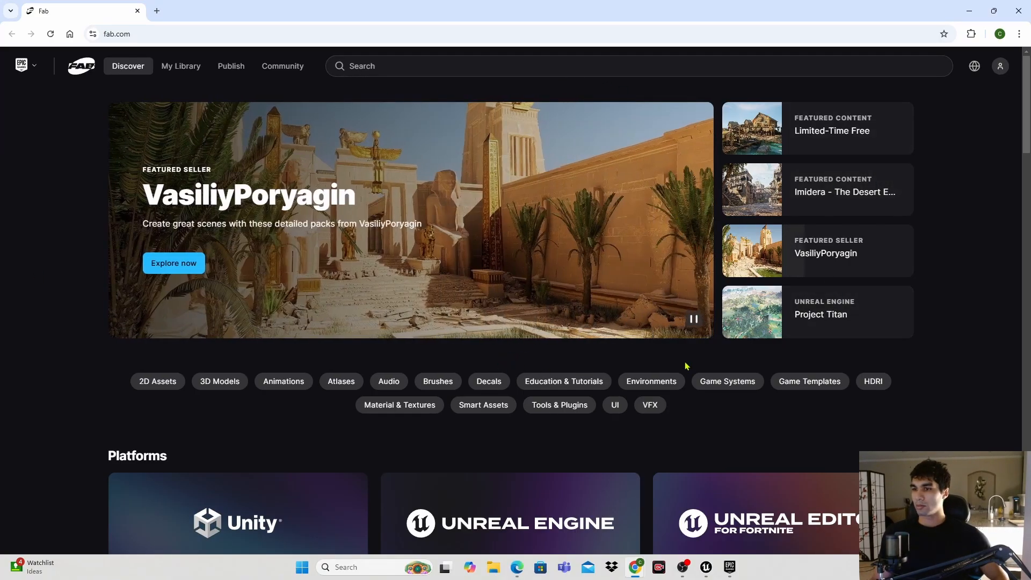
# Go to Fab's Unreal Engine section and narrow the listings to Tools & Plugins.
pyautogui.scroll(-6, 555, 348)
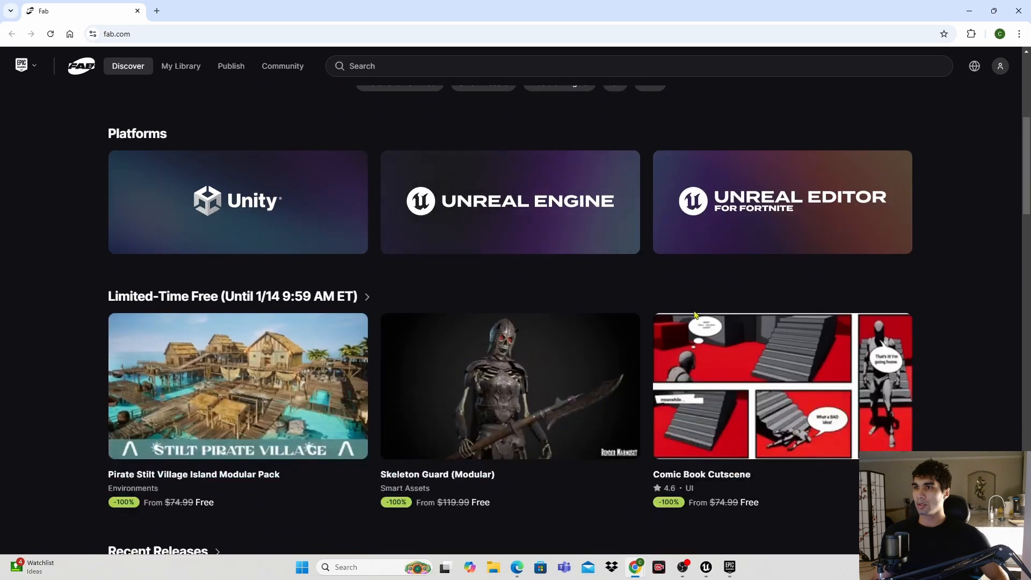
pyautogui.scroll(5, 555, 348)
pyautogui.scroll(-5, 555, 348)
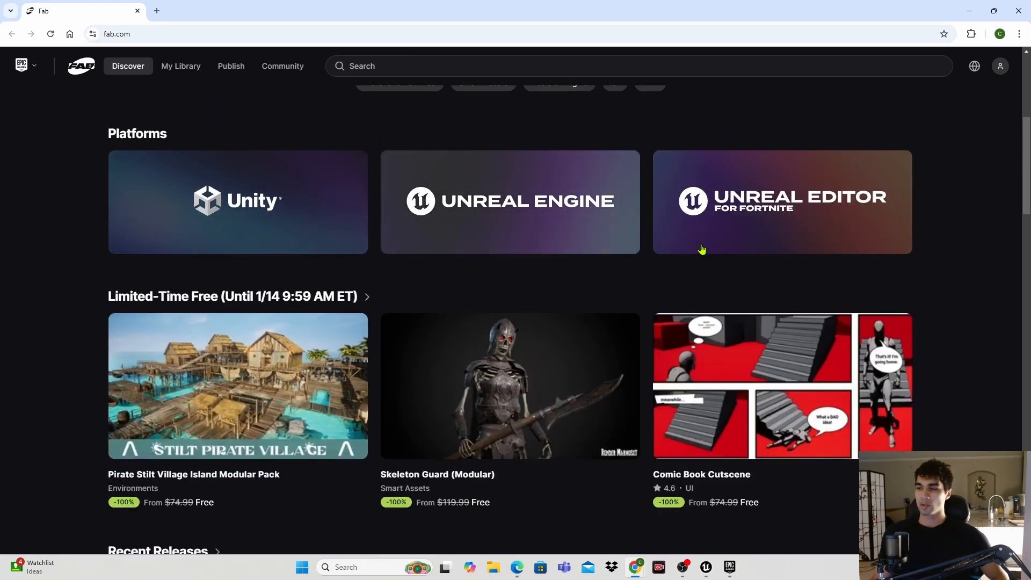
pyautogui.click(606, 230)
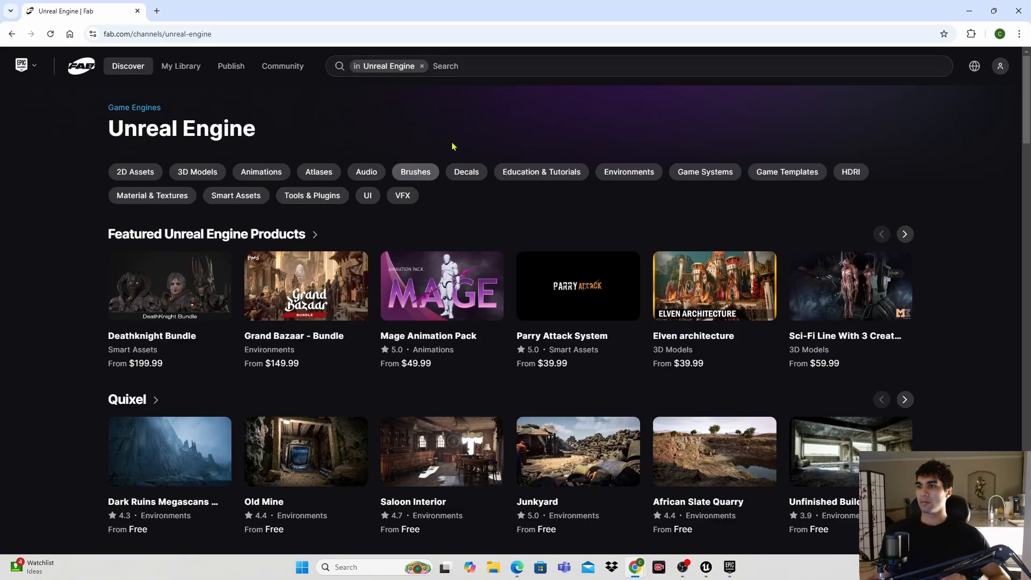
pyautogui.click(319, 197)
pyautogui.scroll(-2, 868, 282)
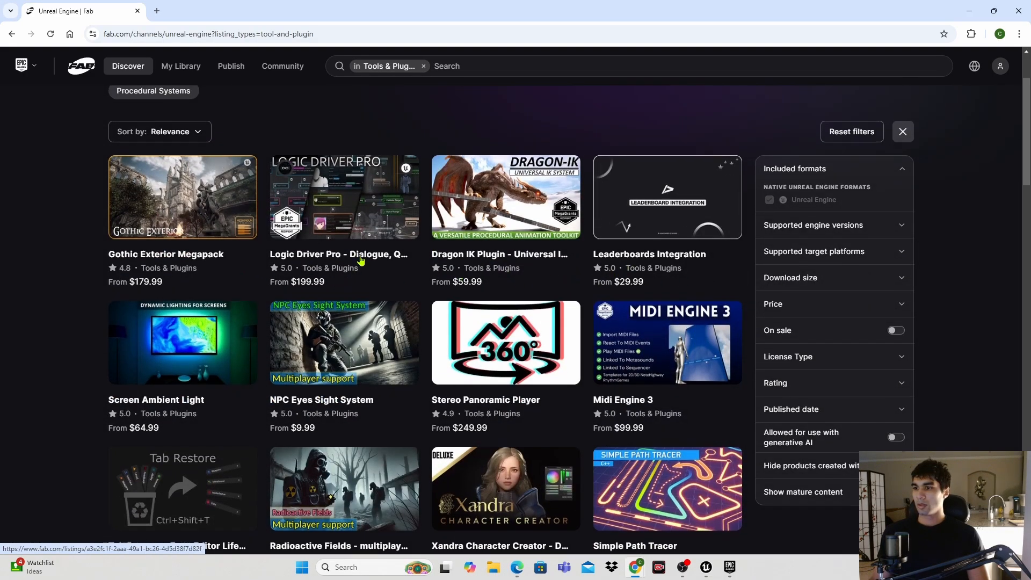
pyautogui.scroll(2, 405, 89)
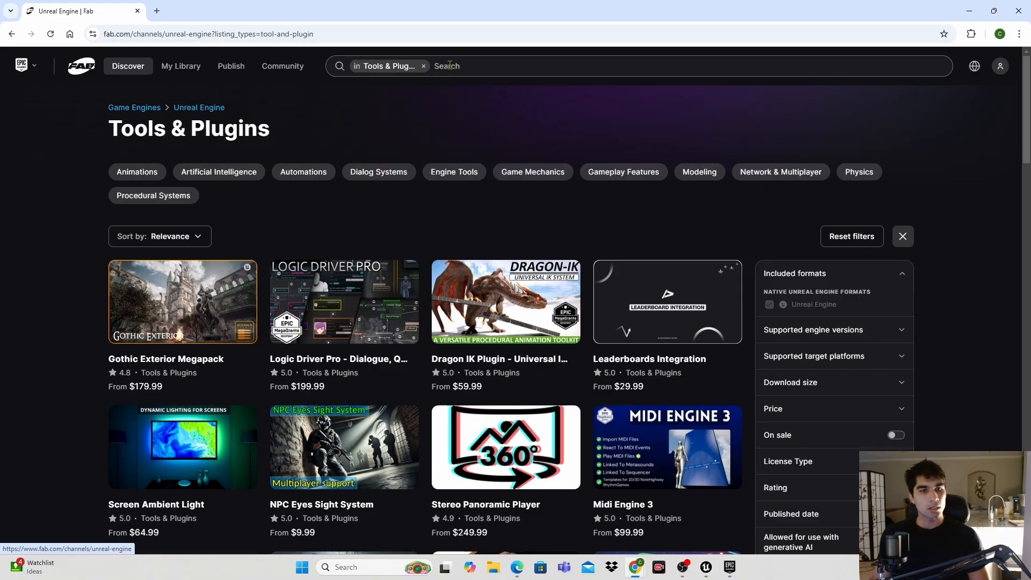
# Search the Tools & Plugins for "gltf exporter" and open the glTF Exporter listing.
pyautogui.click(448, 65)
pyautogui.write('gltf')
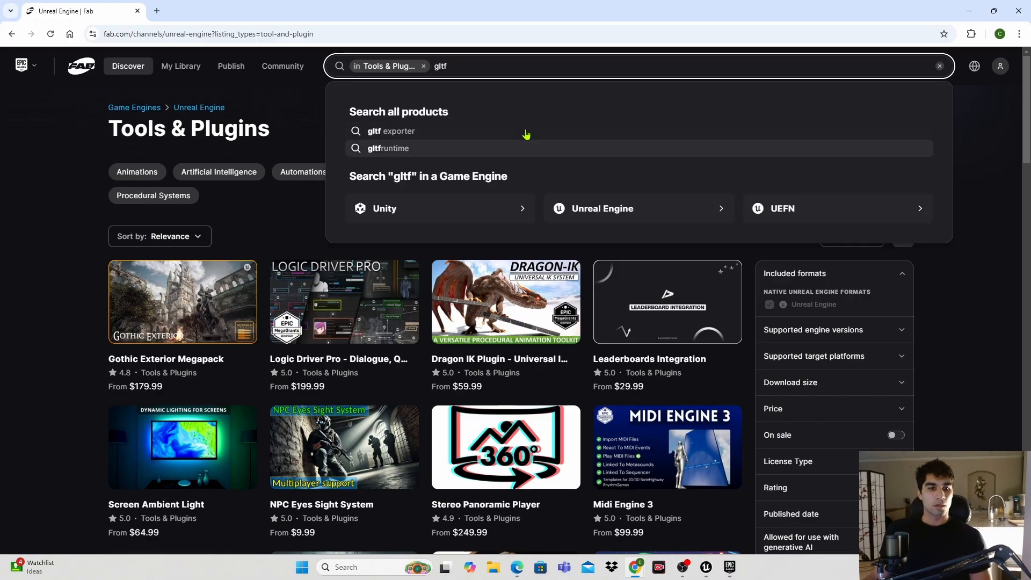
pyautogui.click(469, 133)
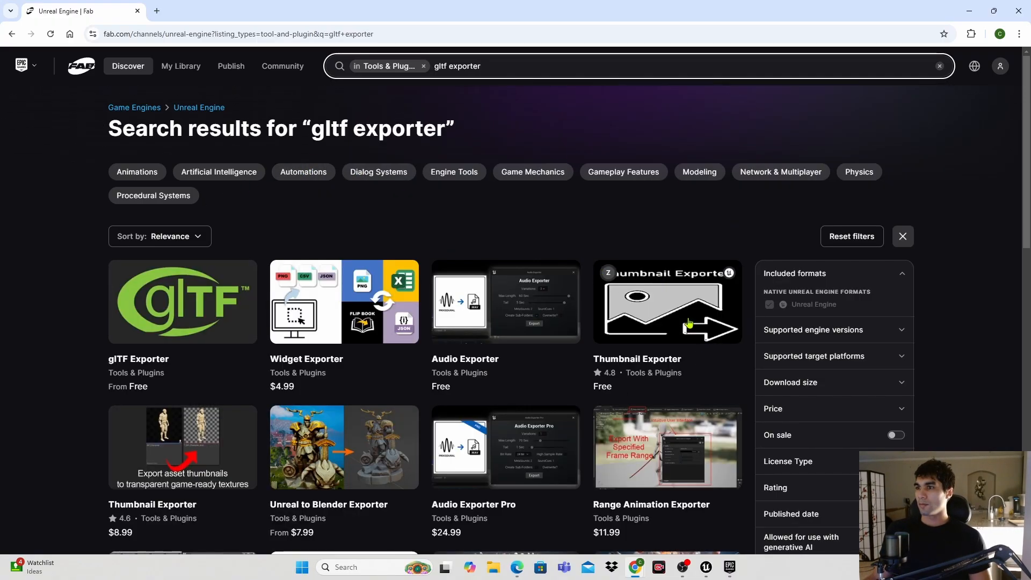
pyautogui.click(199, 303)
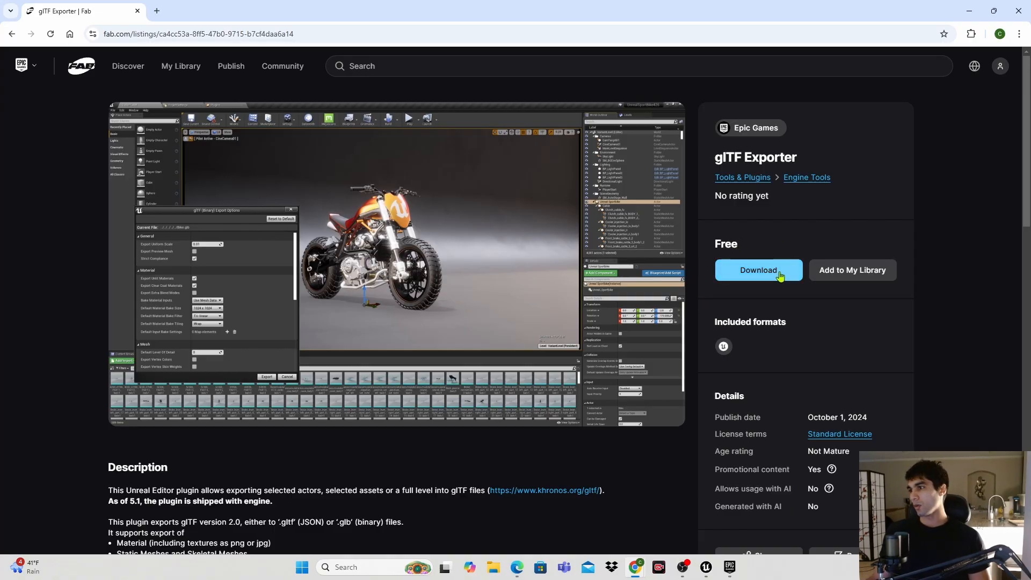
# Request the glTF Exporter download, accept the Fab End User License Agreement and dismiss the download dialog.
pyautogui.click(780, 276)
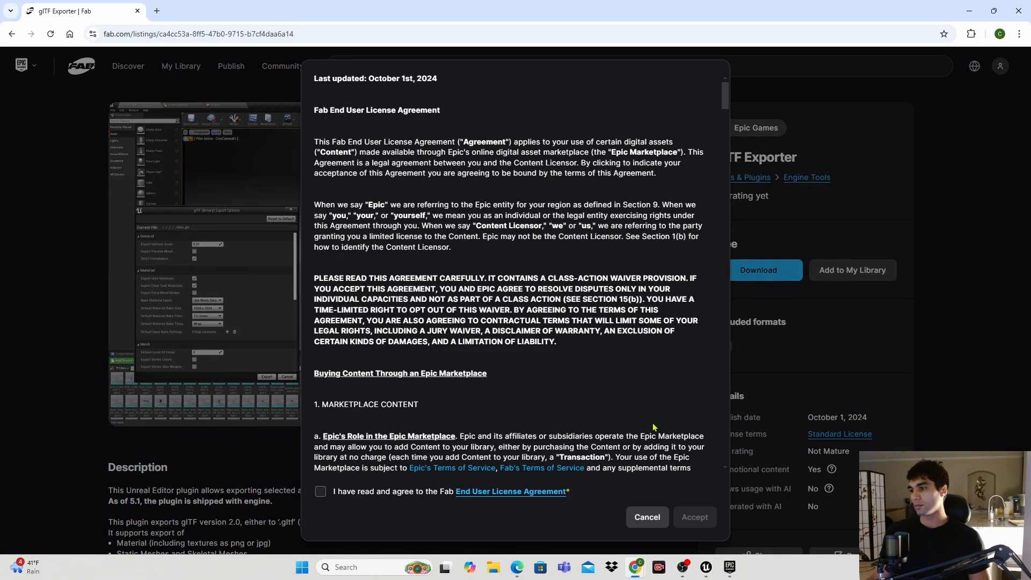
pyautogui.scroll(-6, 654, 427)
pyautogui.click(320, 492)
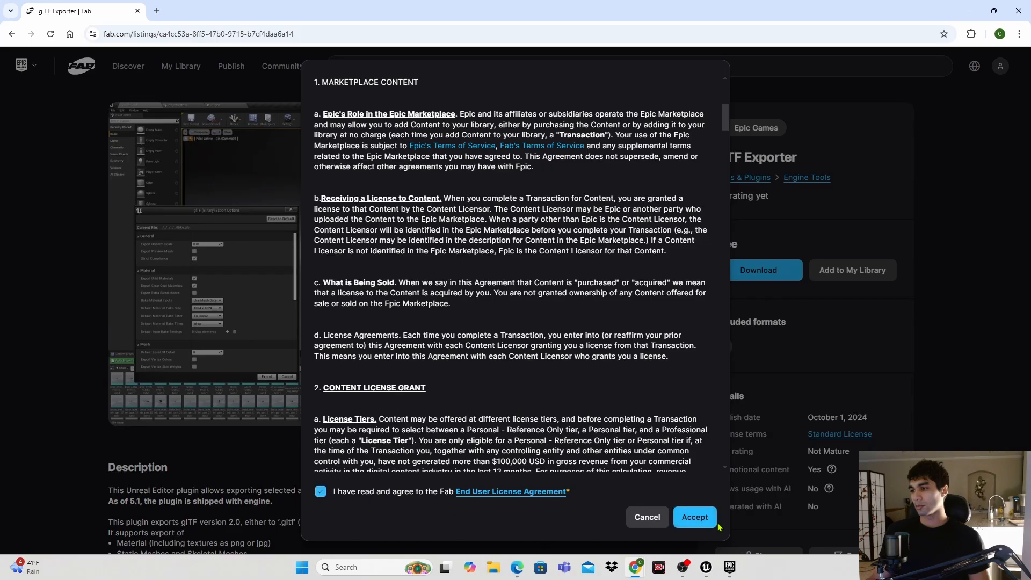
pyautogui.scroll(-5, 517, 194)
pyautogui.scroll(-10, 517, 194)
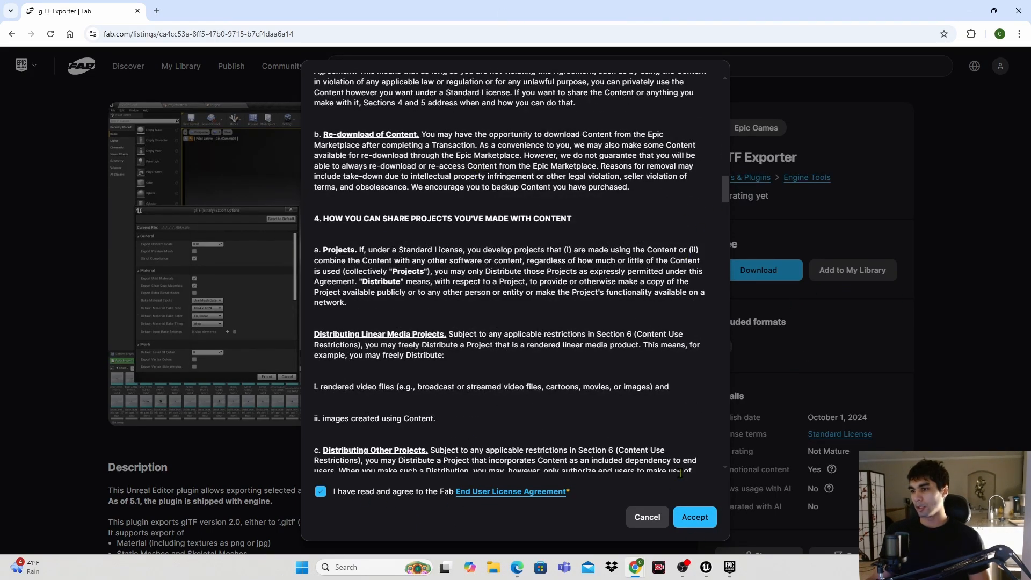
pyautogui.click(694, 517)
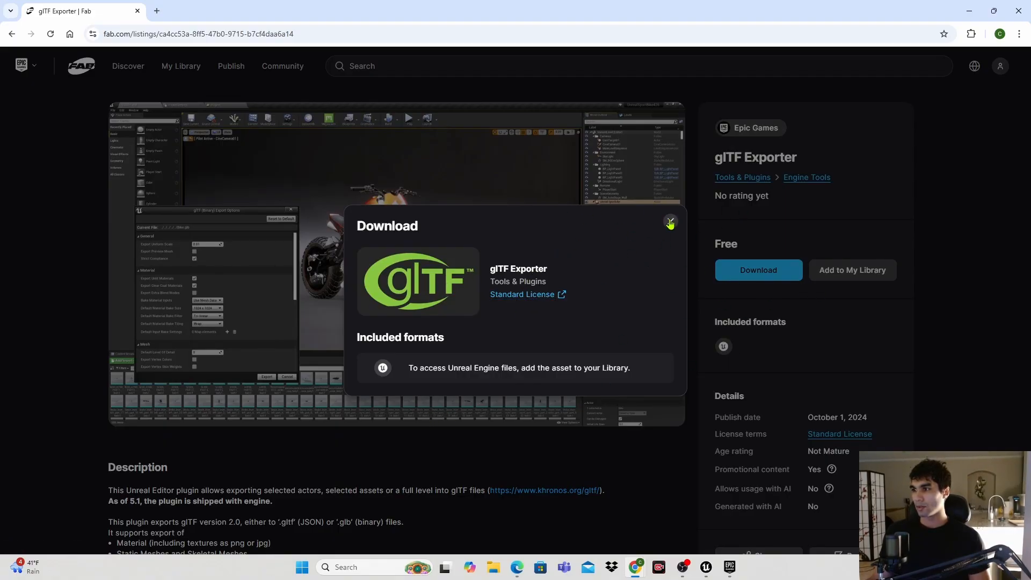
pyautogui.click(669, 223)
# Add the glTF Exporter plugin to the Fab library.
pyautogui.scroll(-3, 633, 280)
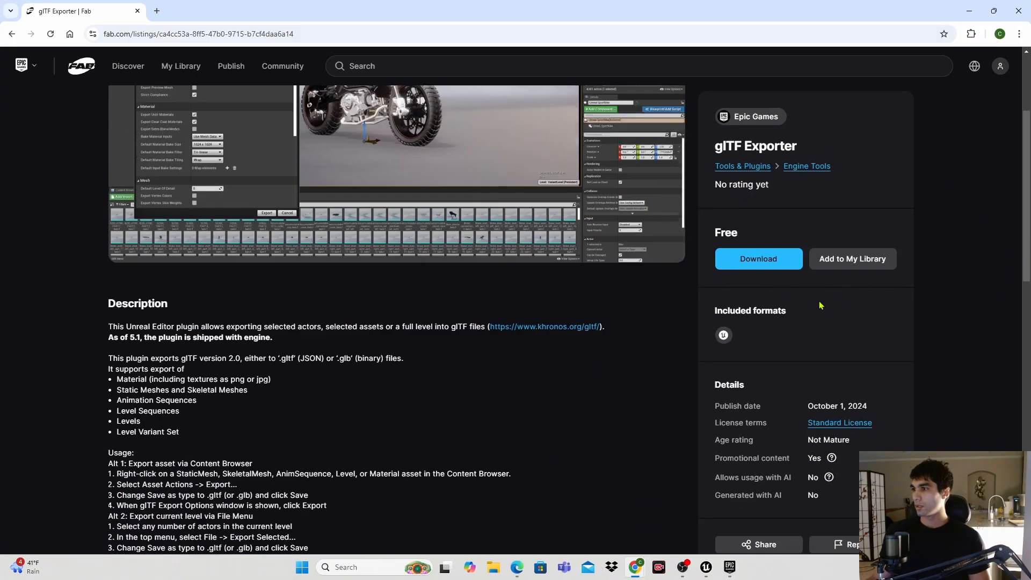
pyautogui.scroll(3, 627, 299)
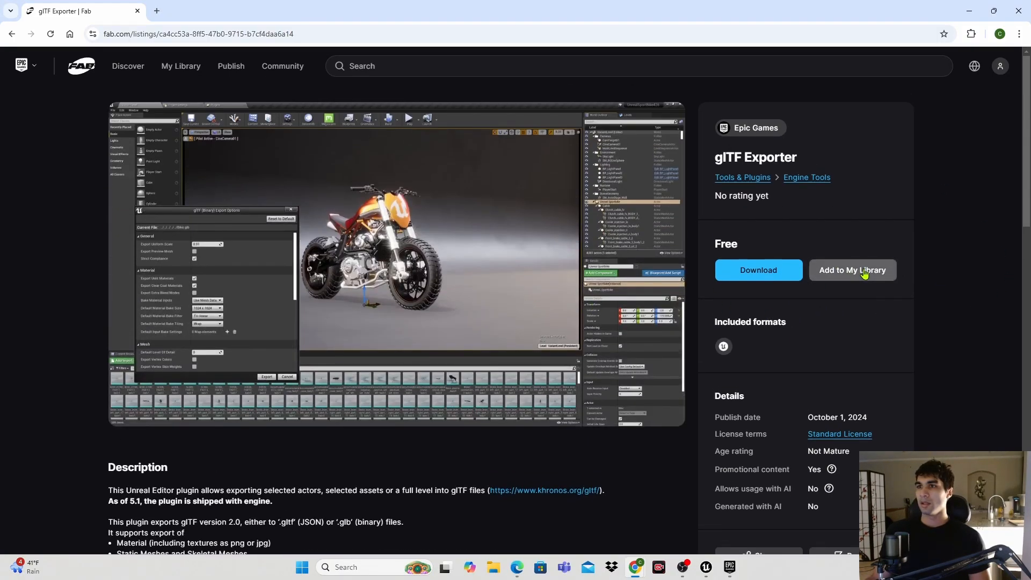
pyautogui.click(851, 275)
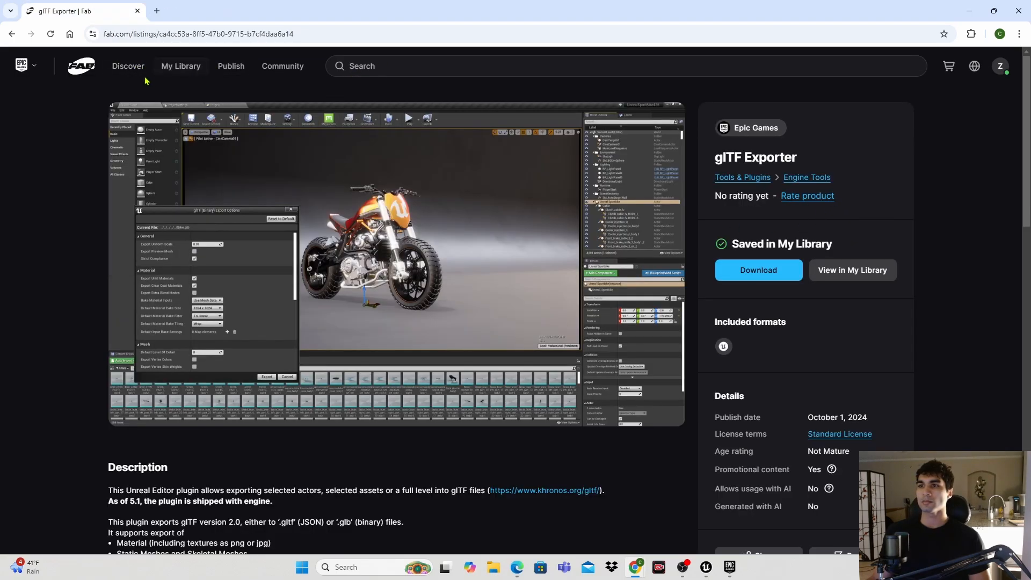
# Open My Library on Fab and look through the saved assets and plugins.
pyautogui.click(181, 66)
pyautogui.scroll(-4, 807, 357)
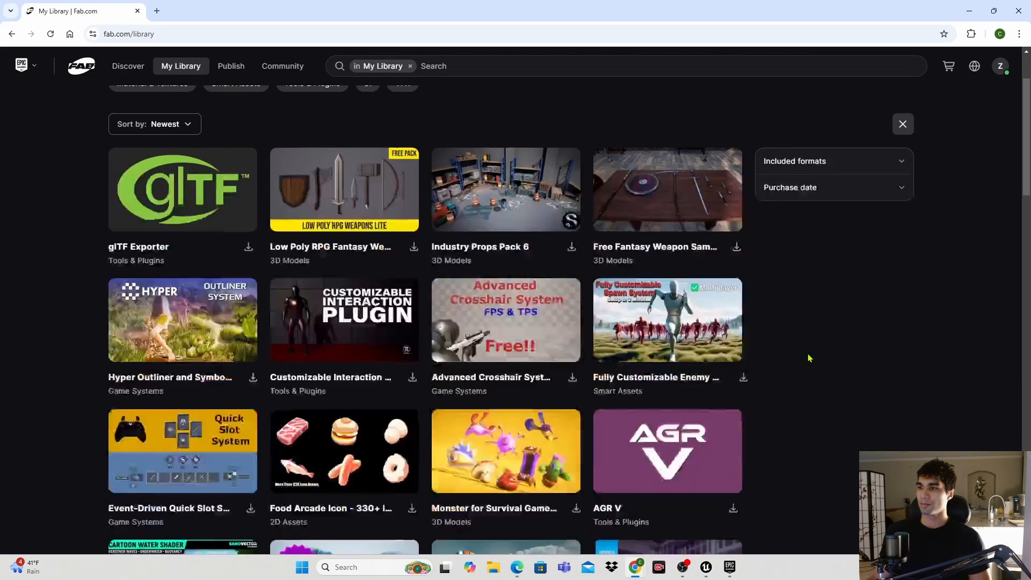
pyautogui.scroll(-15, 763, 333)
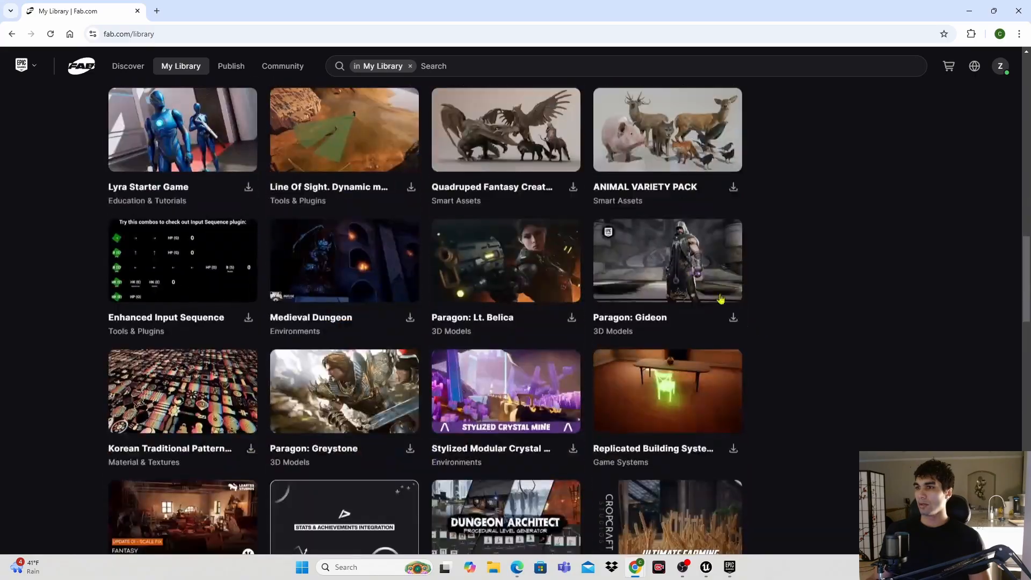
pyautogui.scroll(7, 49, 202)
pyautogui.scroll(6, 49, 201)
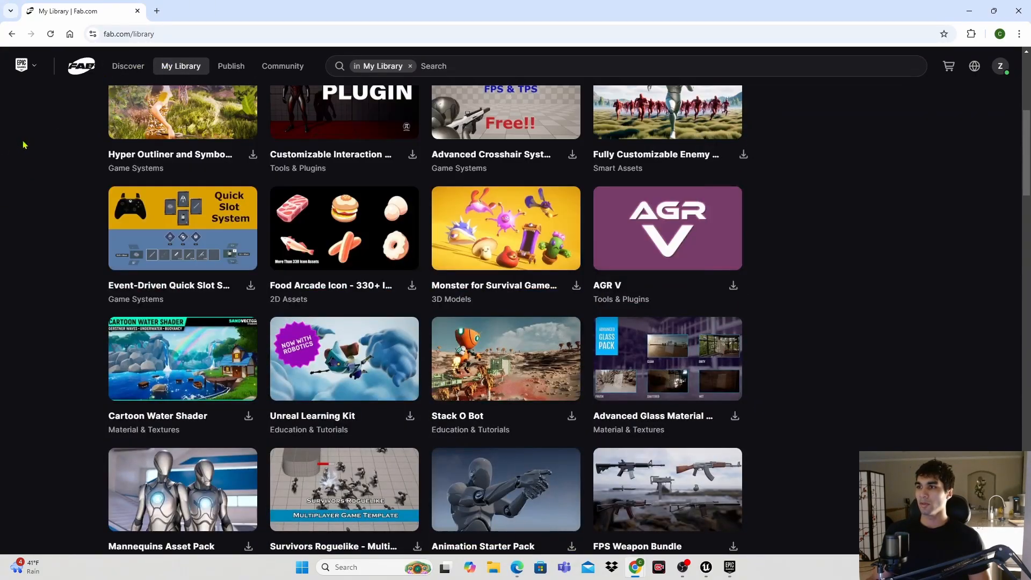
pyautogui.scroll(6, 871, 214)
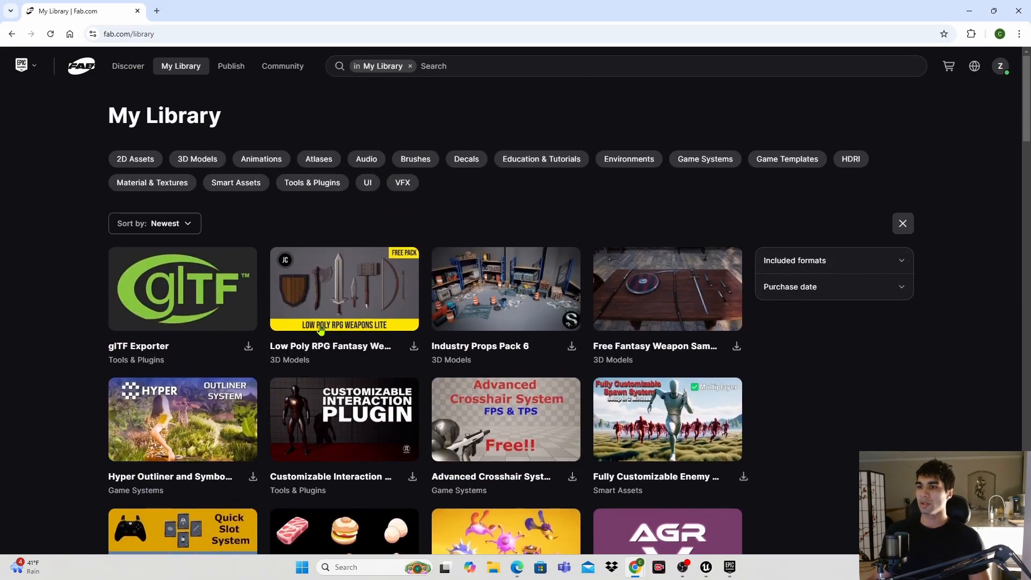
# Switch to the Epic Games Launcher and browse the Fab Library within its Unreal Engine library.
pyautogui.click(610, 263)
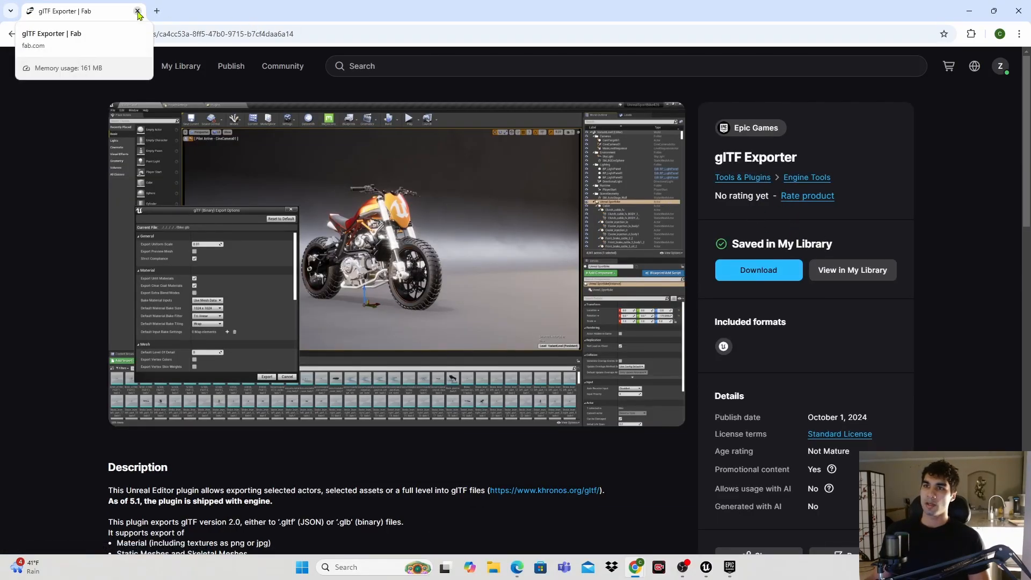
pyautogui.hotkey('alt', 'Tab')
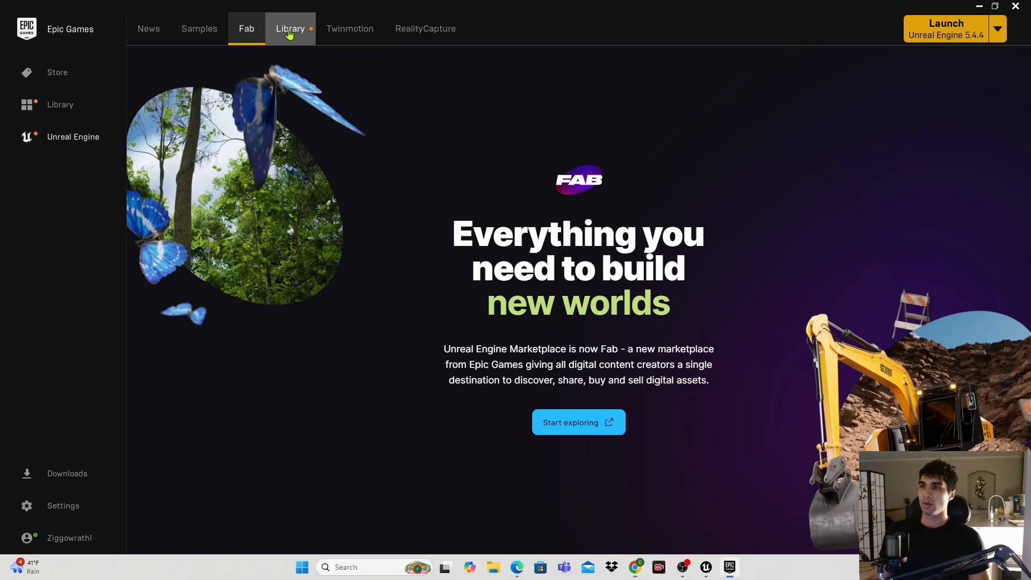
pyautogui.click(290, 28)
pyautogui.scroll(-2, 549, 358)
pyautogui.scroll(-6, 549, 358)
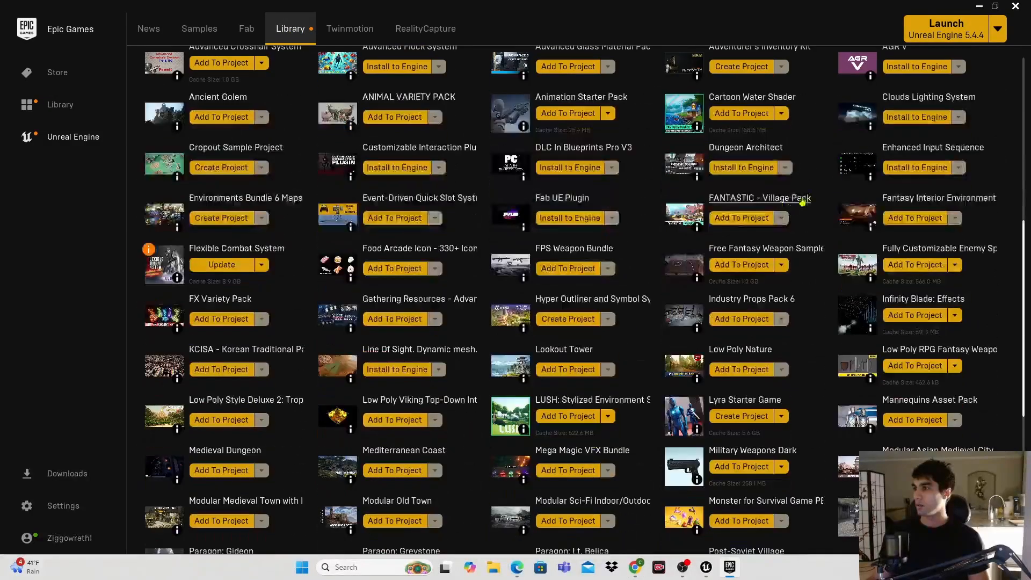
# Search the launcher's Fab Library for "gl" to look for the glTF Exporter plugin.
pyautogui.scroll(2, 886, 161)
pyautogui.click(917, 129)
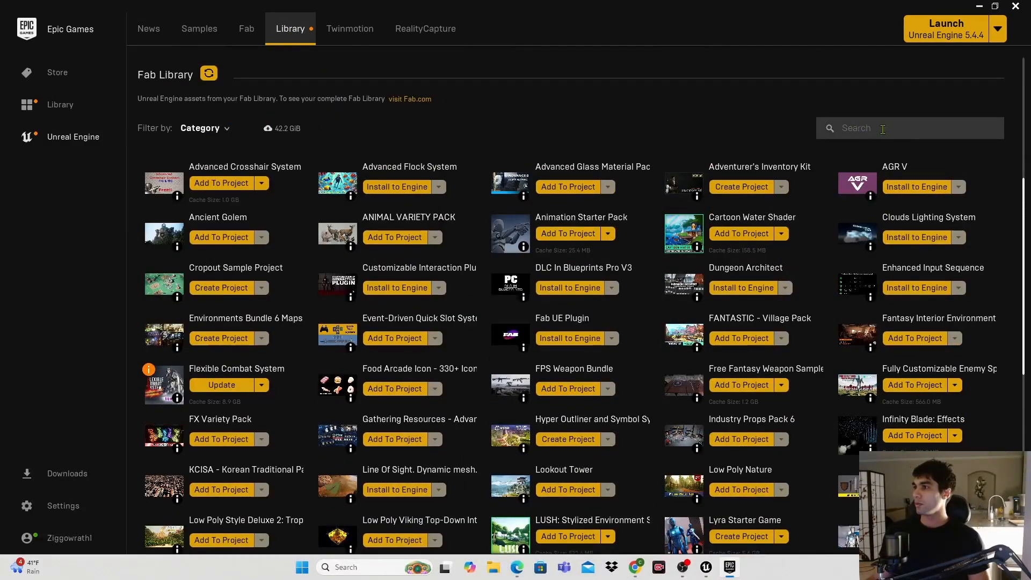
pyautogui.write('glt')
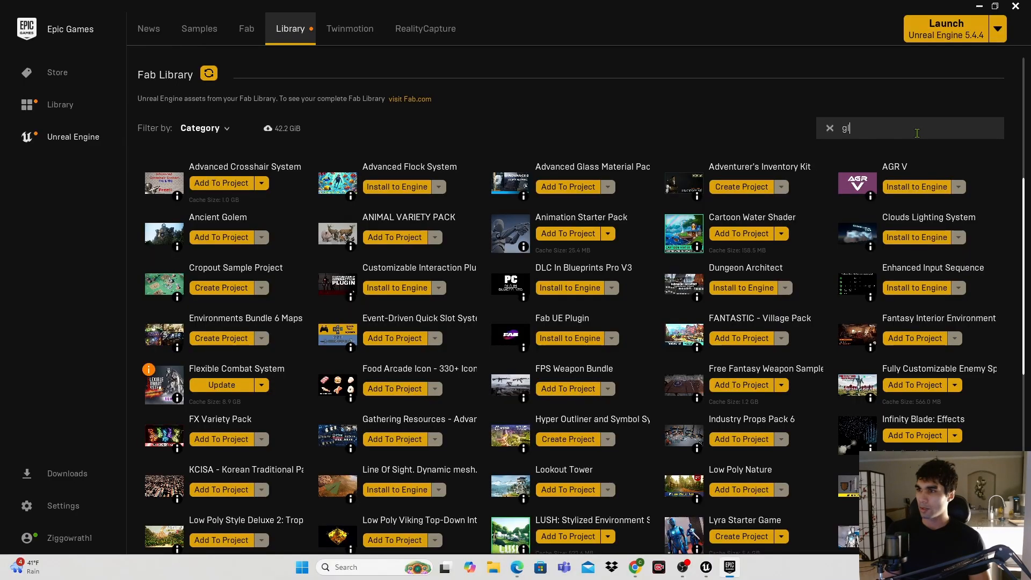
pyautogui.press('BackSpace')
pyautogui.press('BackSpace')
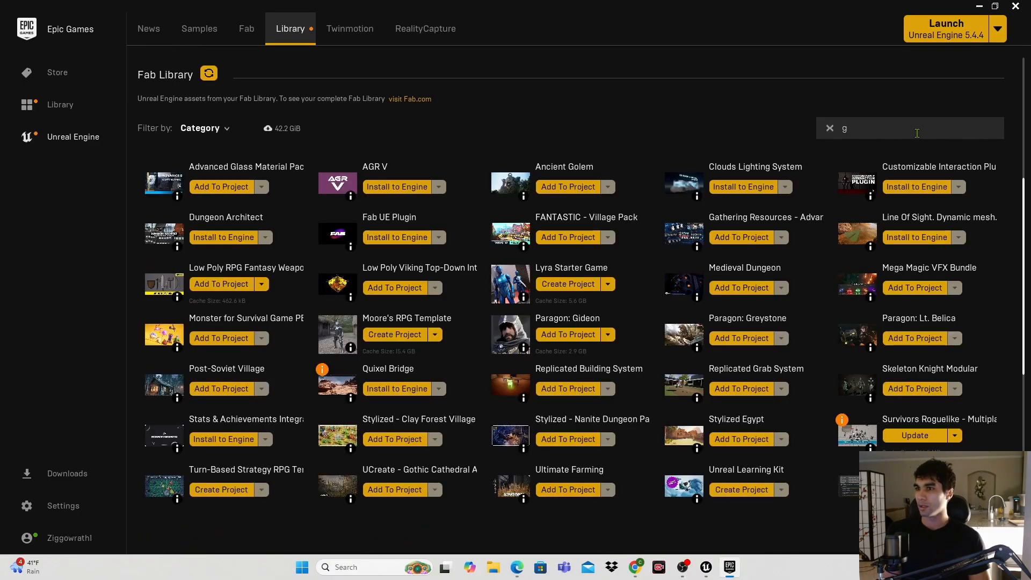
pyautogui.write('t')
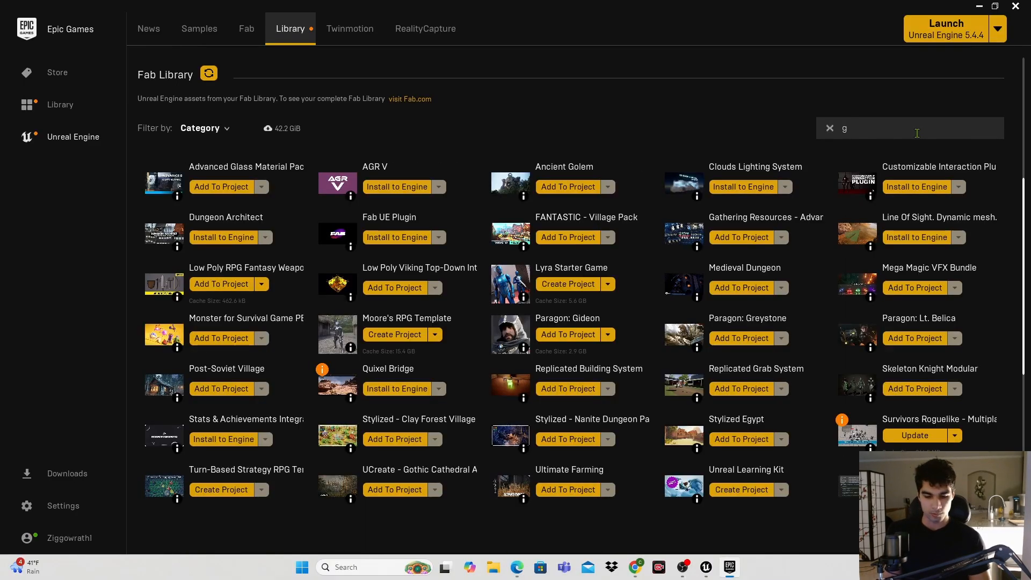
pyautogui.write('l')
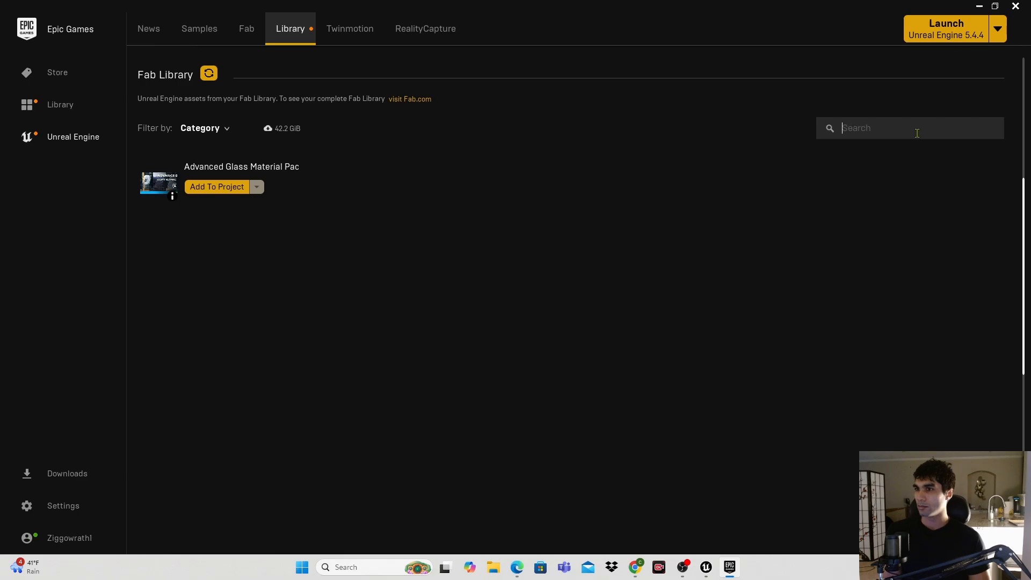
# Refresh the Fab Library, try to install glTF Exporter to the engine and dismiss the Install Plugin dialog.
pyautogui.click(213, 80)
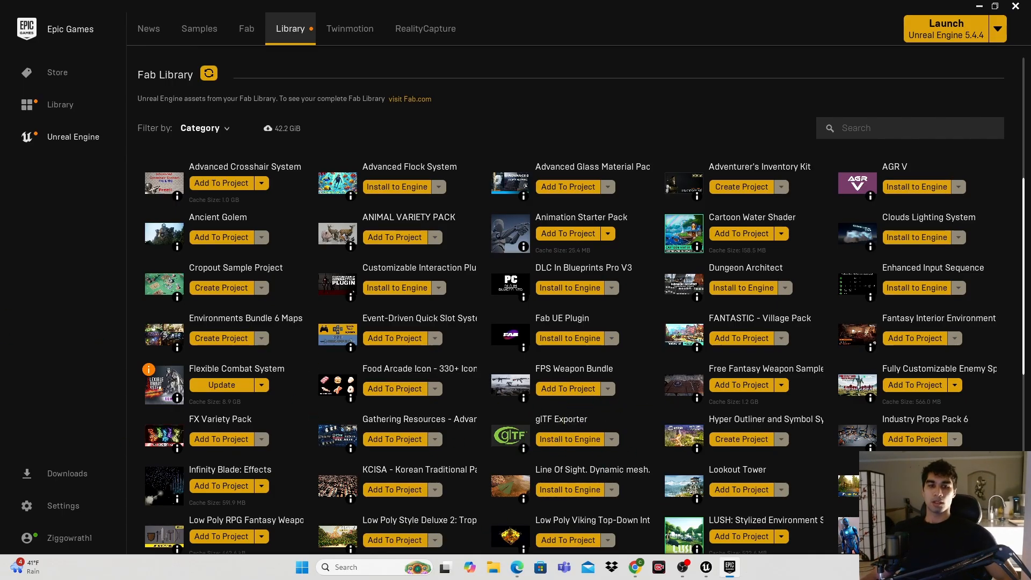
pyautogui.click(590, 442)
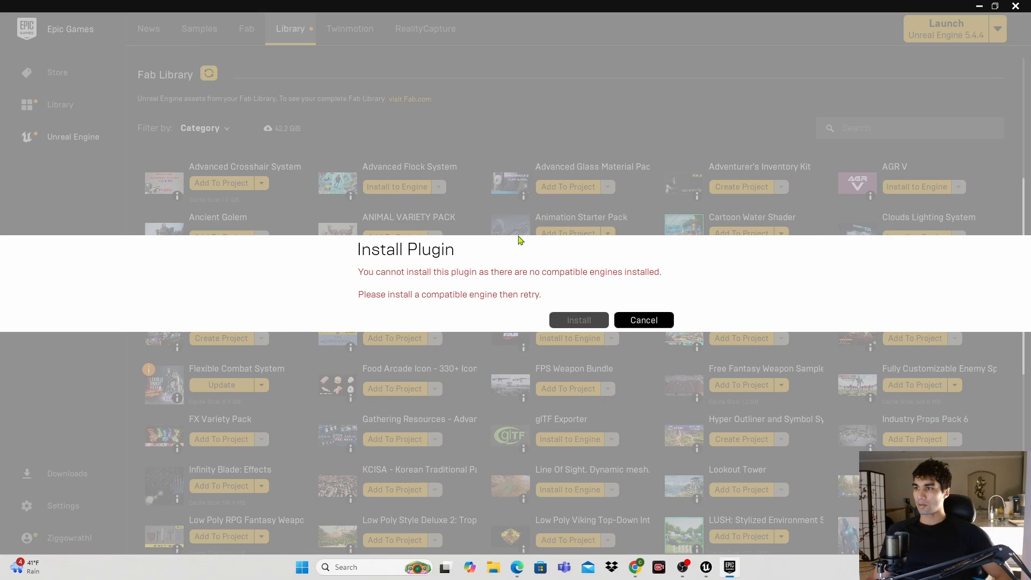
pyautogui.click(644, 320)
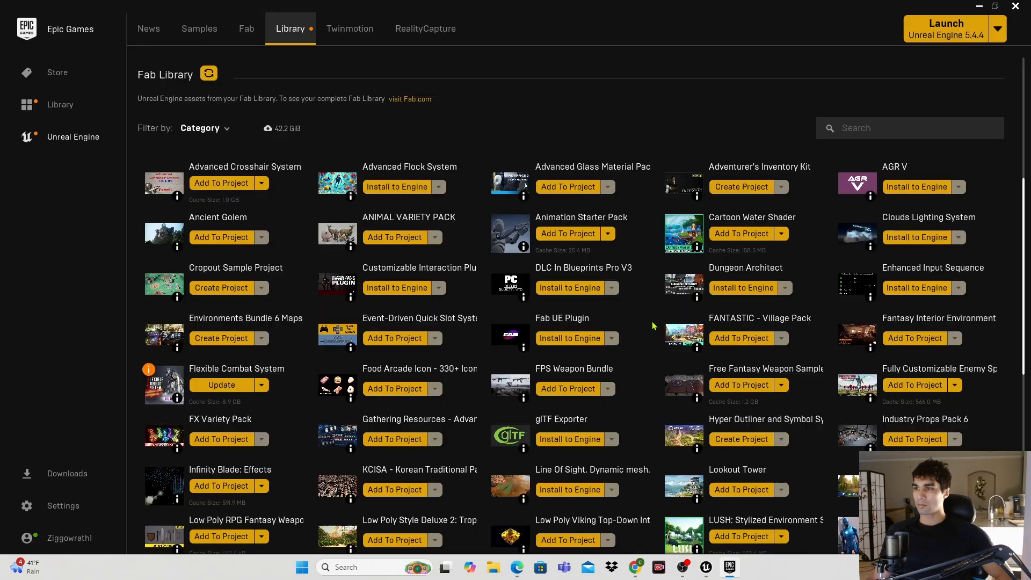
# Switch to the browser and examine the supported engine versions under Included formats on the glTF Exporter listing.
pyautogui.scroll(3, 556, 320)
pyautogui.scroll(2, 556, 321)
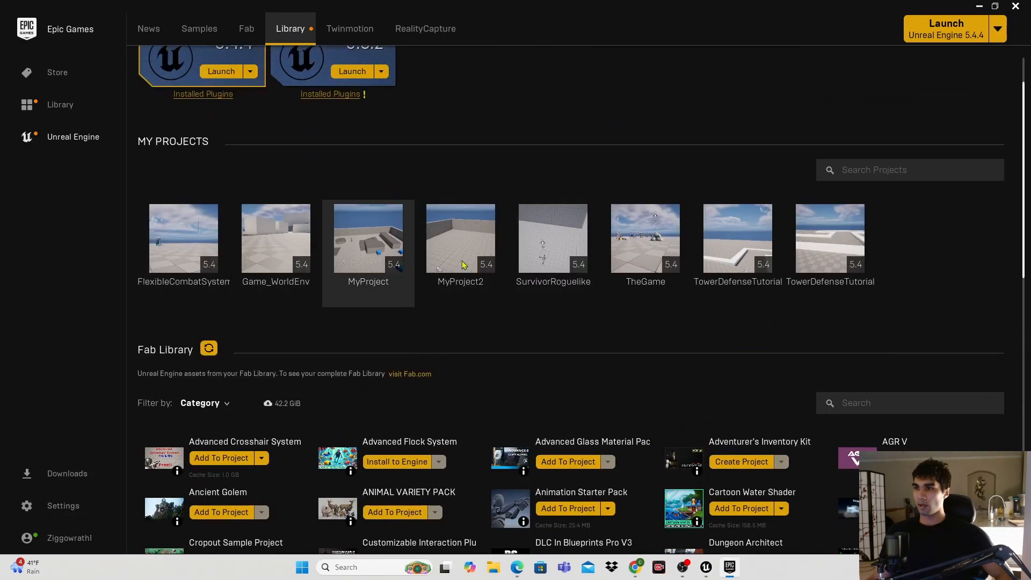
pyautogui.scroll(1, 368, 258)
pyautogui.scroll(-4, 368, 215)
pyautogui.scroll(-3, 526, 345)
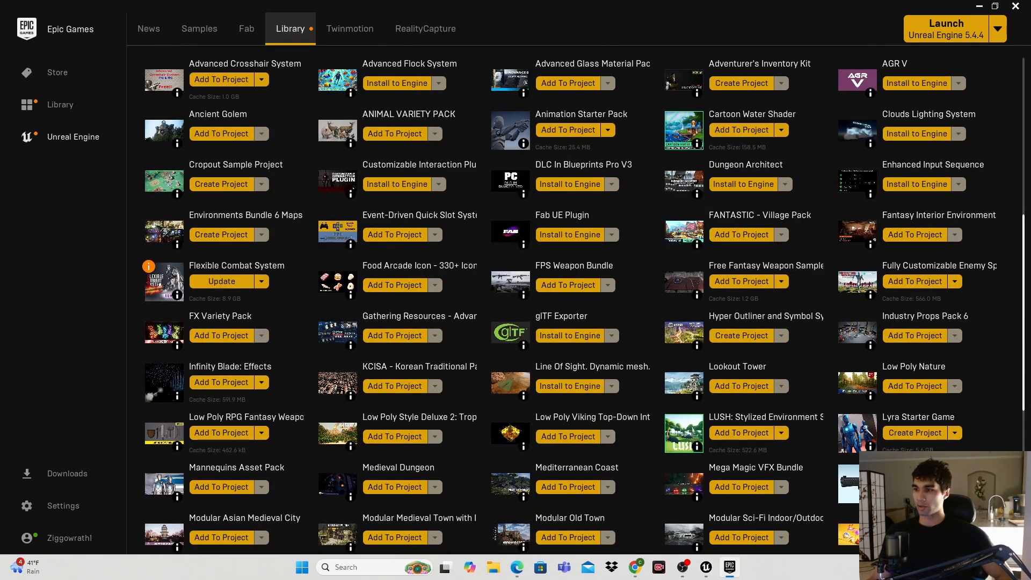
pyautogui.click(636, 567)
pyautogui.scroll(-10, 394, 274)
pyautogui.scroll(-2, 370, 325)
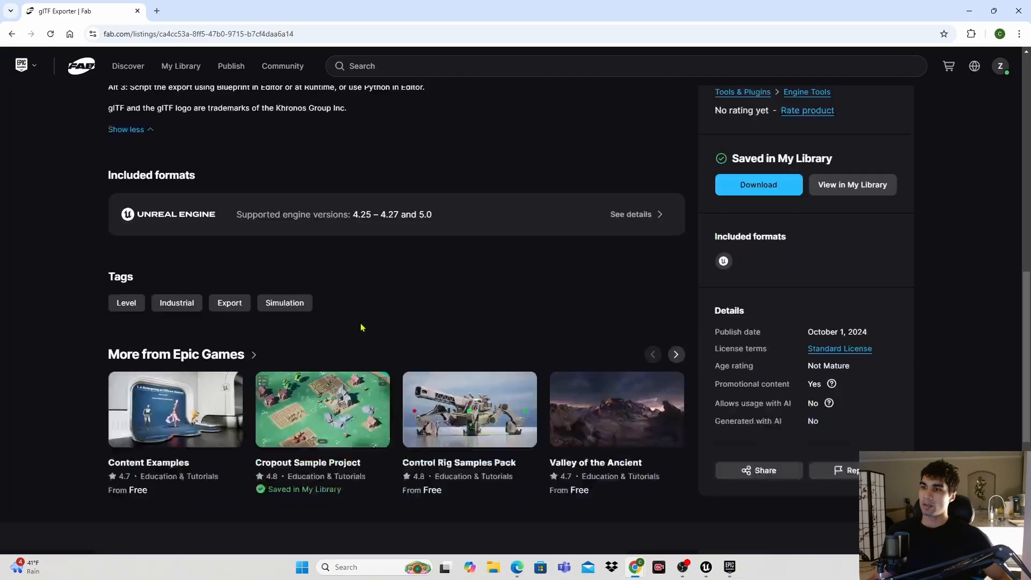
pyautogui.scroll(1, 301, 257)
pyautogui.moveTo(353, 270); pyautogui.dragTo(400, 270)
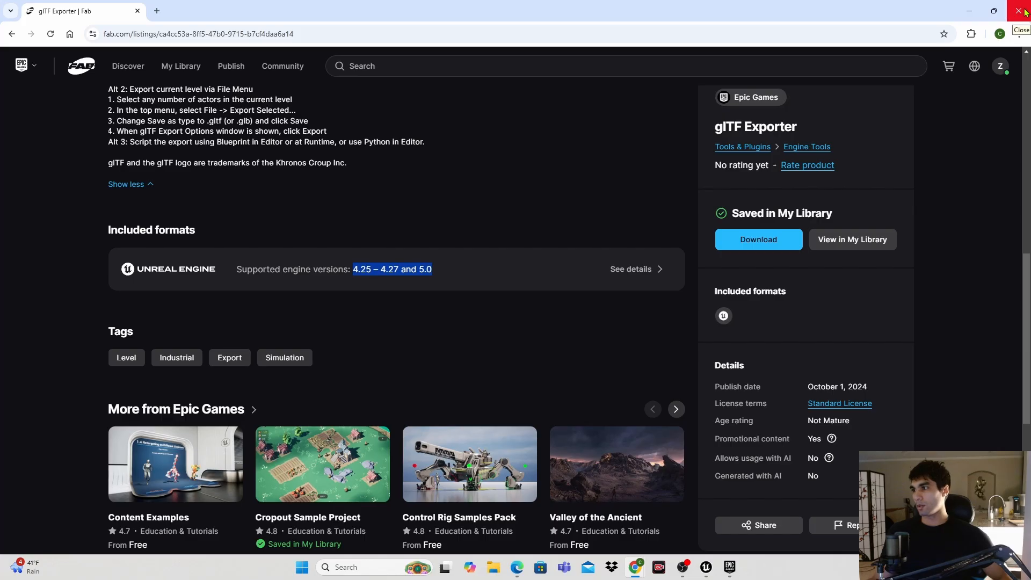
# Close the browser, return to the launcher's Unreal Engine library and search the Fab Library for "dungeon".
pyautogui.click(1025, 11)
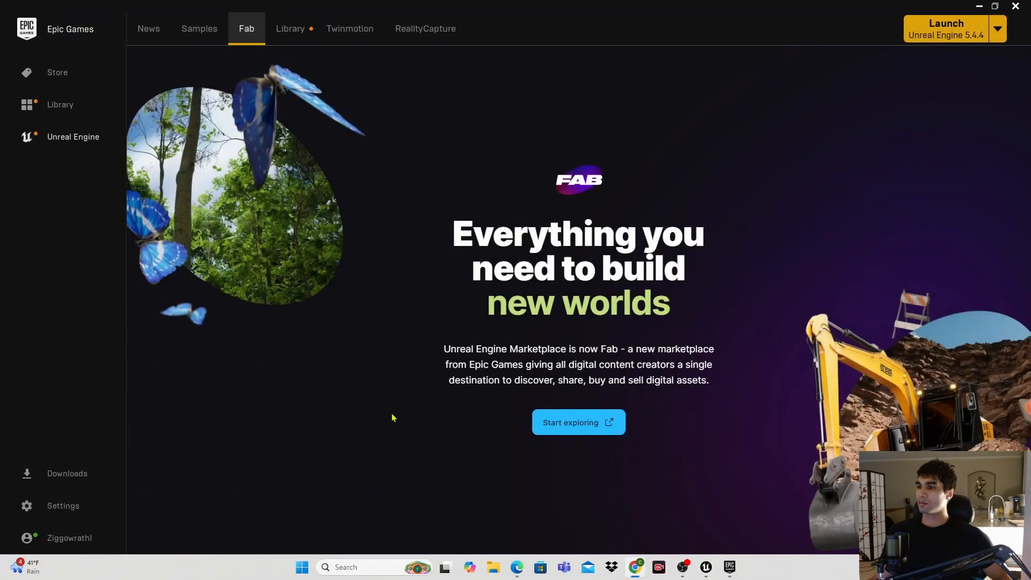
pyautogui.click(290, 29)
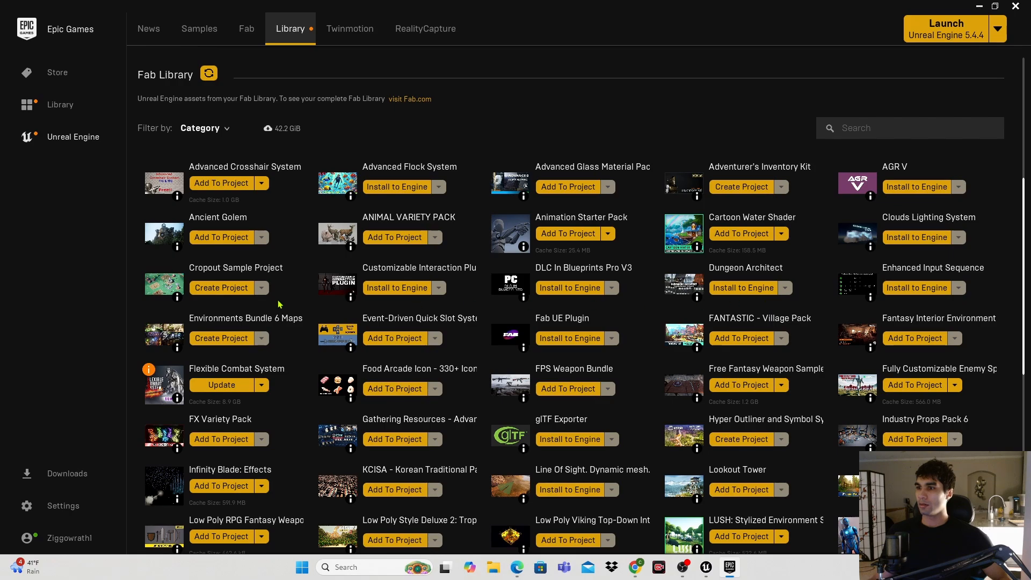
pyautogui.scroll(6, 785, 203)
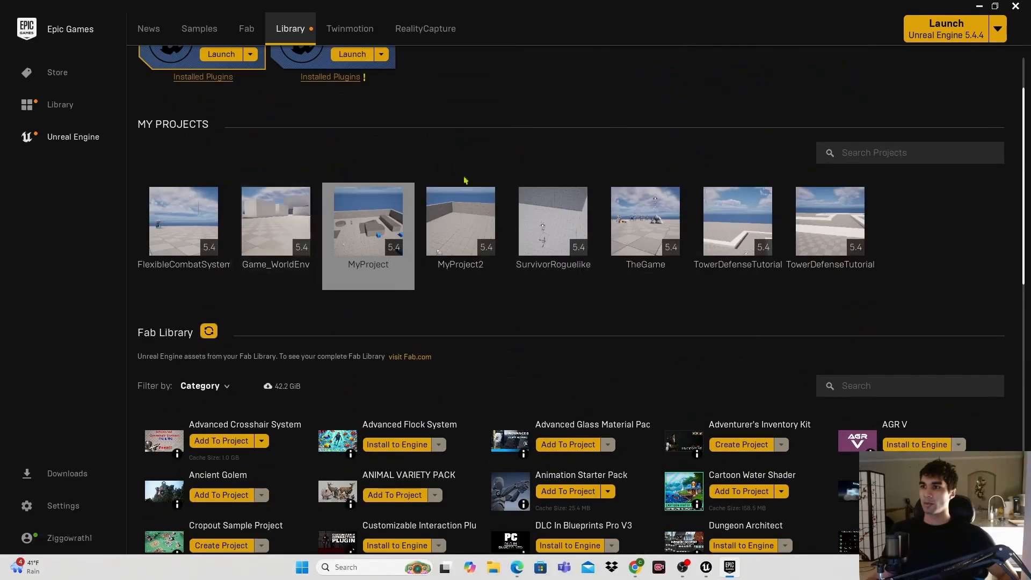
pyautogui.scroll(-8, 497, 218)
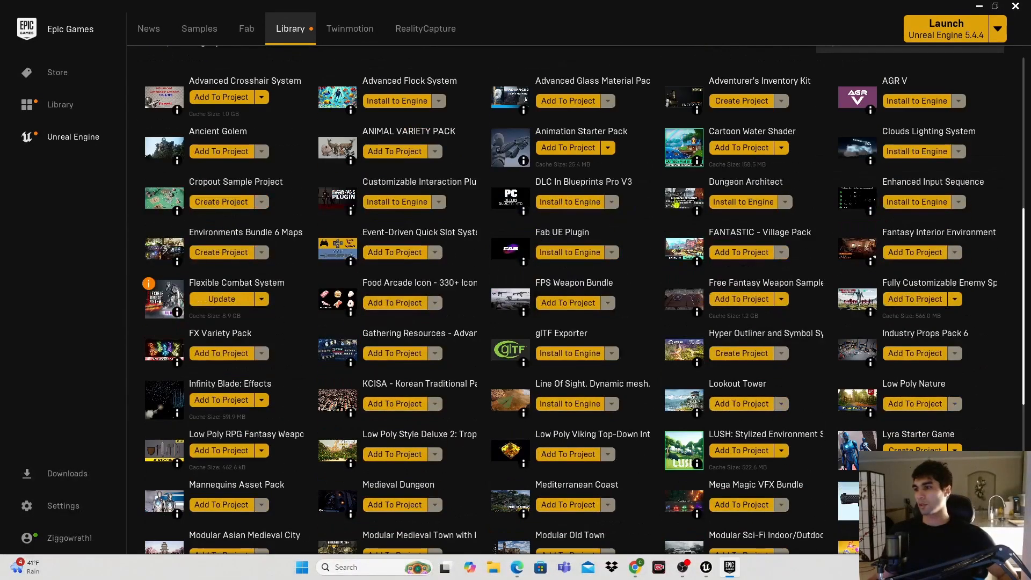
pyautogui.scroll(-1, 626, 182)
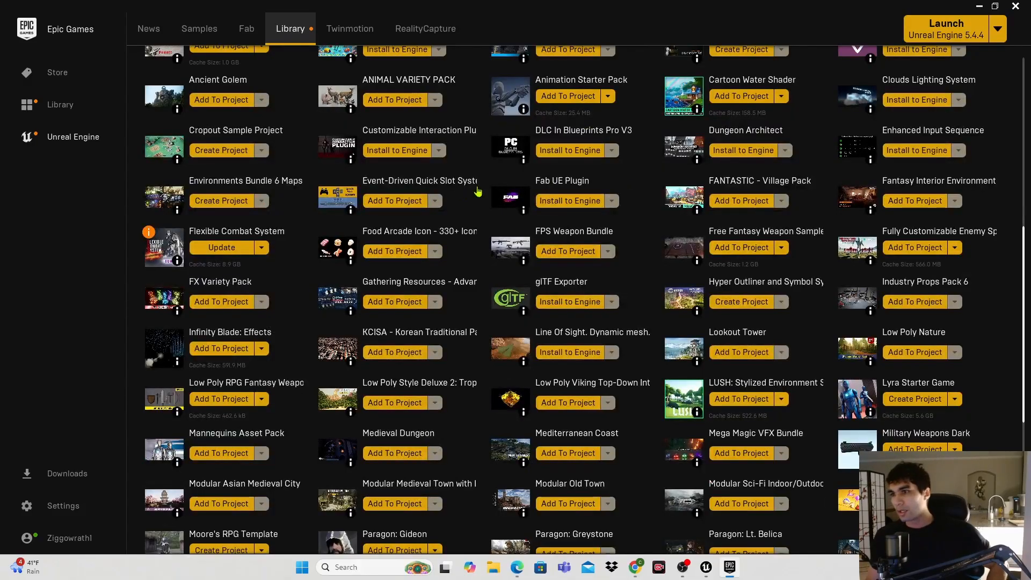
pyautogui.scroll(4, 766, 182)
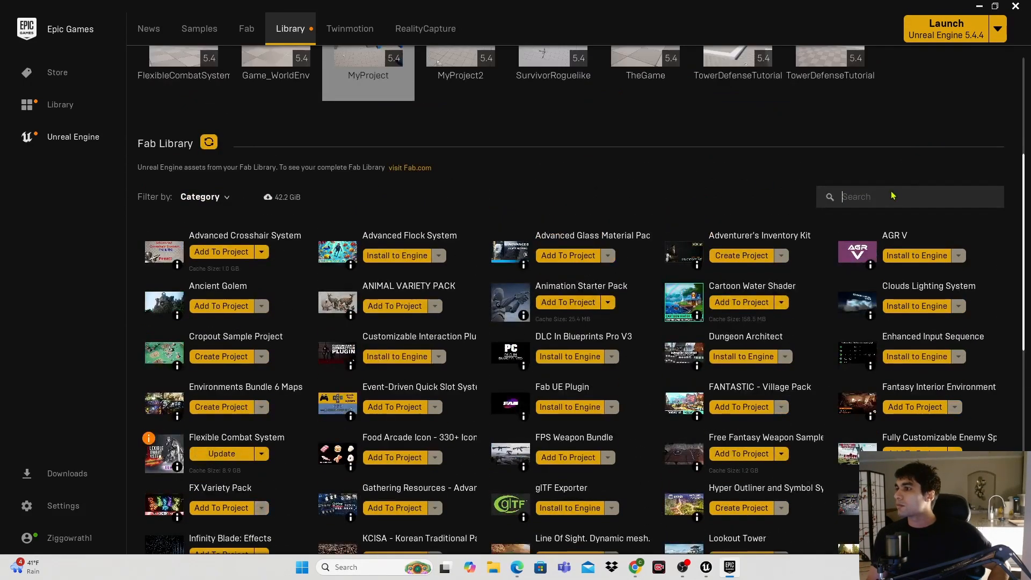
pyautogui.write('dungeon')
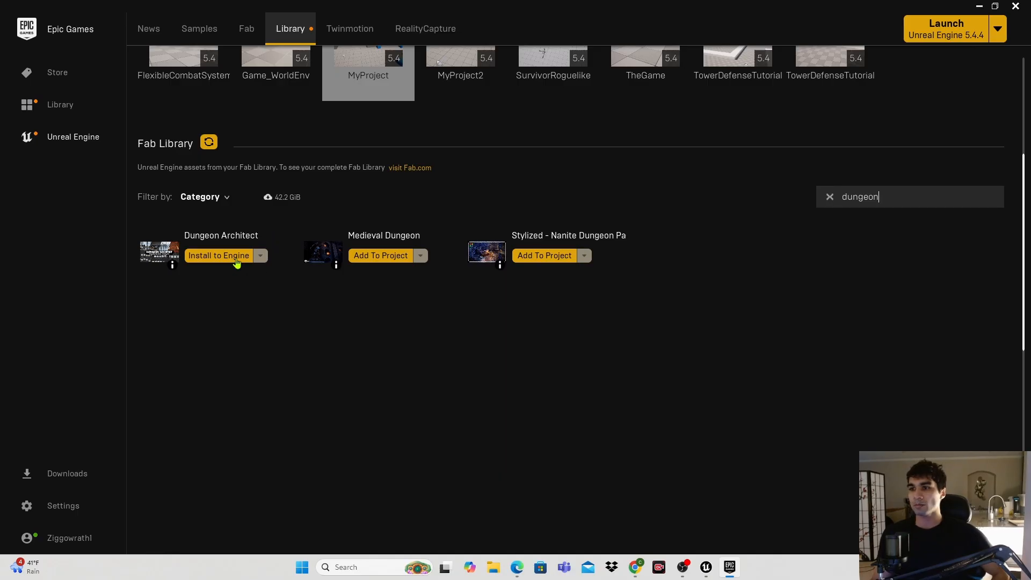
# Install the Dungeon Architect plugin to the 5.4 engine slot.
pyautogui.click(237, 258)
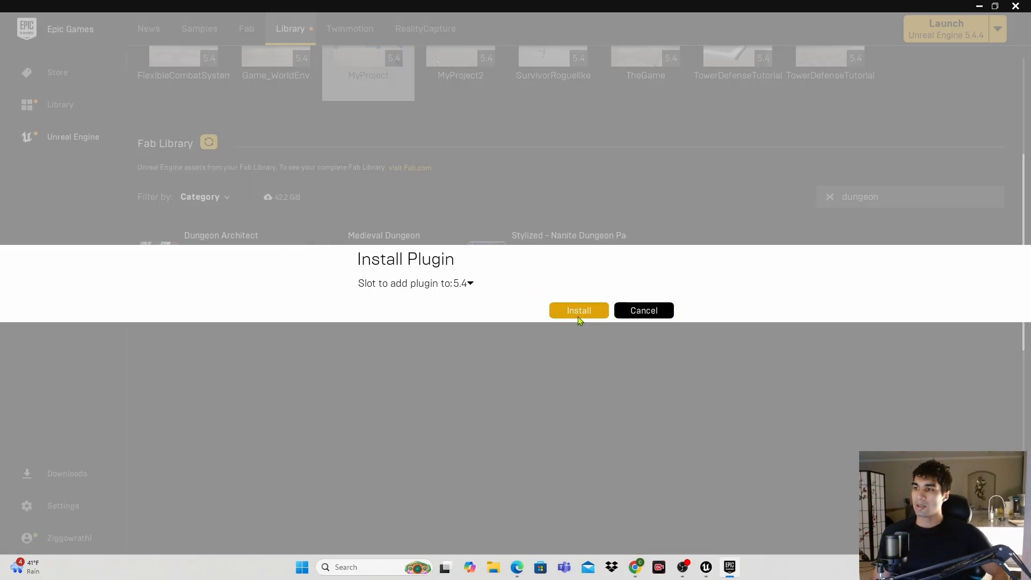
pyautogui.click(469, 284)
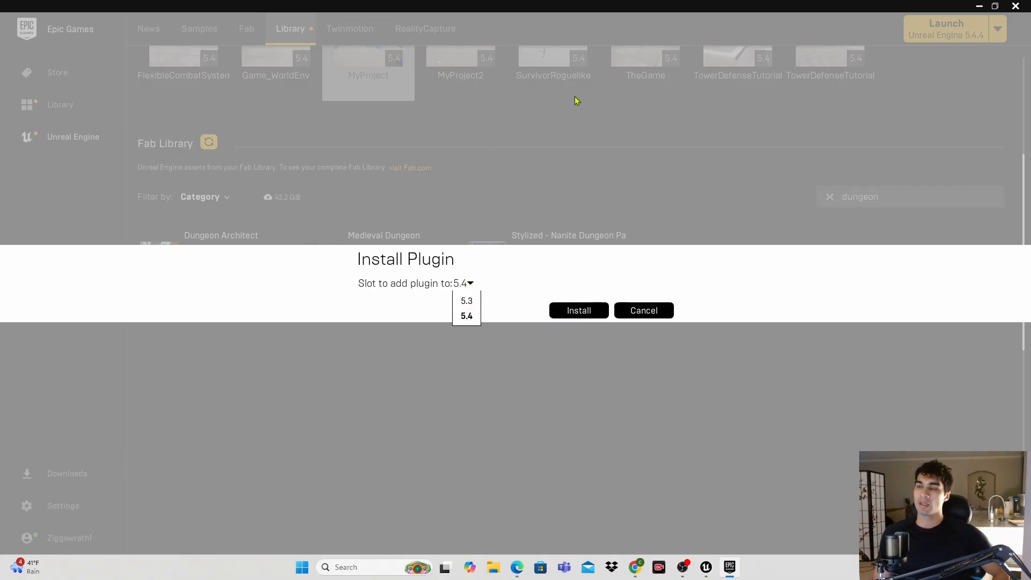
pyautogui.click(467, 316)
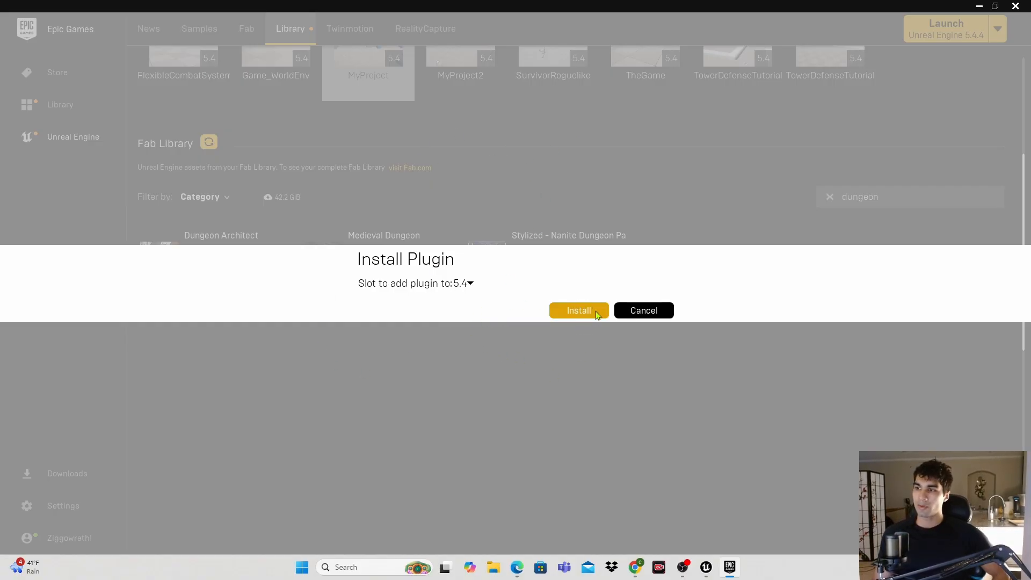
pyautogui.click(598, 312)
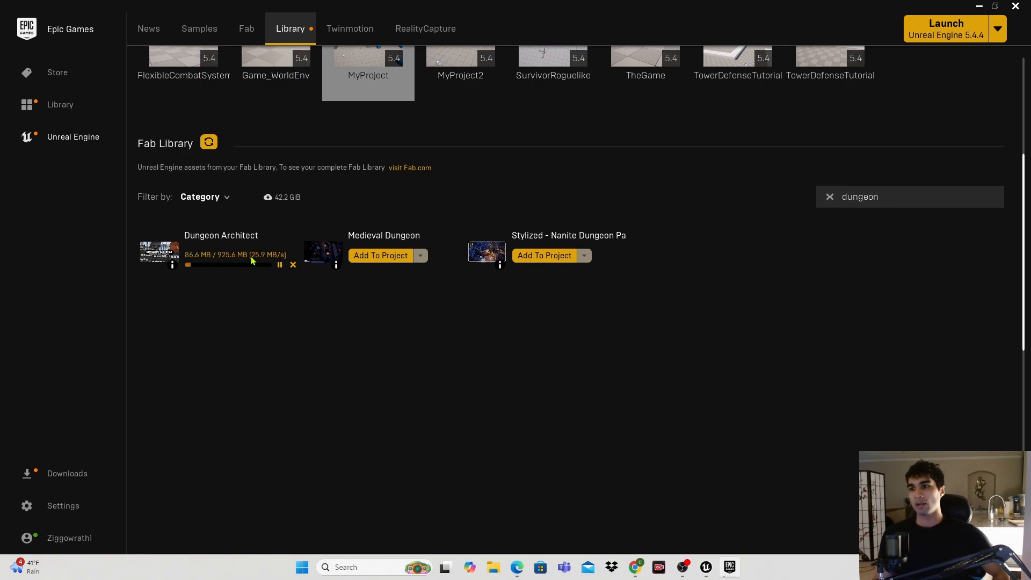
pyautogui.click(292, 265)
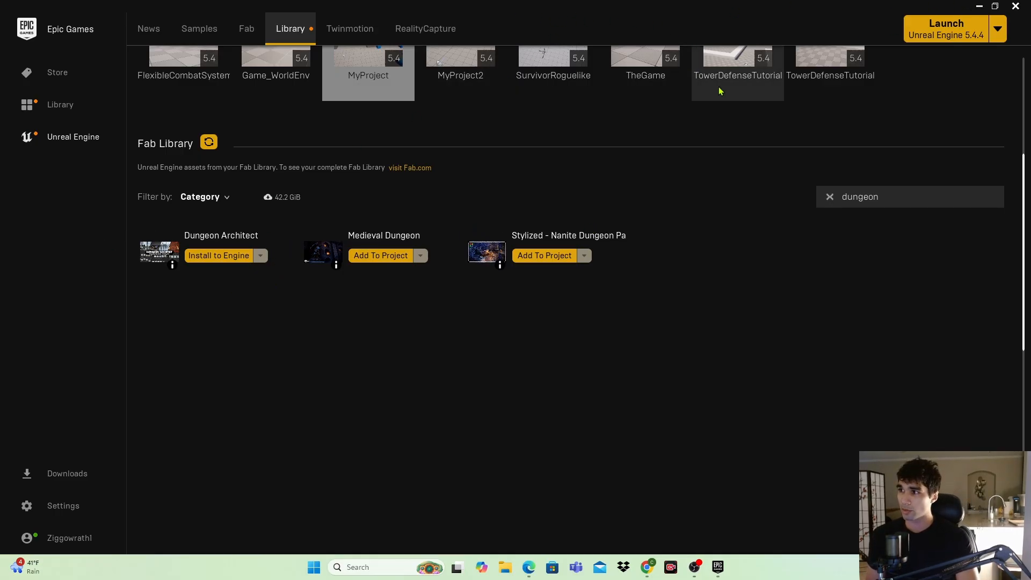
# Open MyProject in Unreal Editor, search its plugins for "dungeon" and enable the Dungeon Architect plugin.
pyautogui.scroll(3, 571, 154)
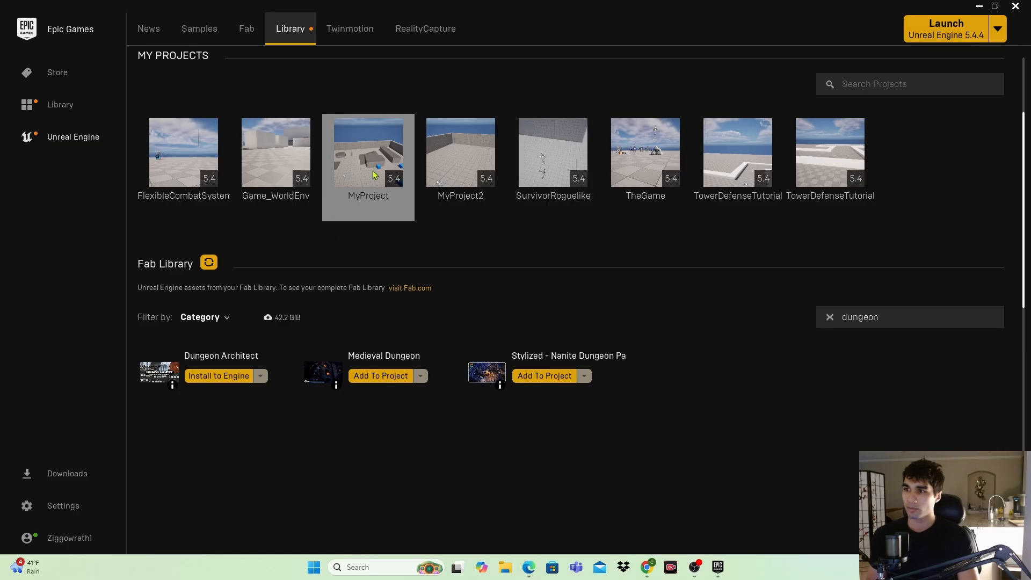
pyautogui.moveTo(371, 170)
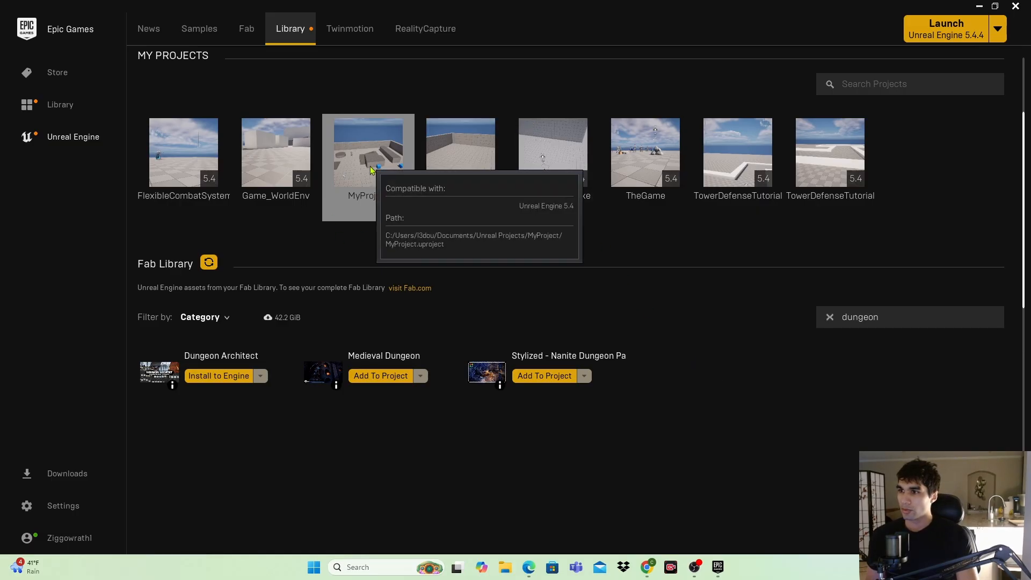
pyautogui.doubleClick(374, 160)
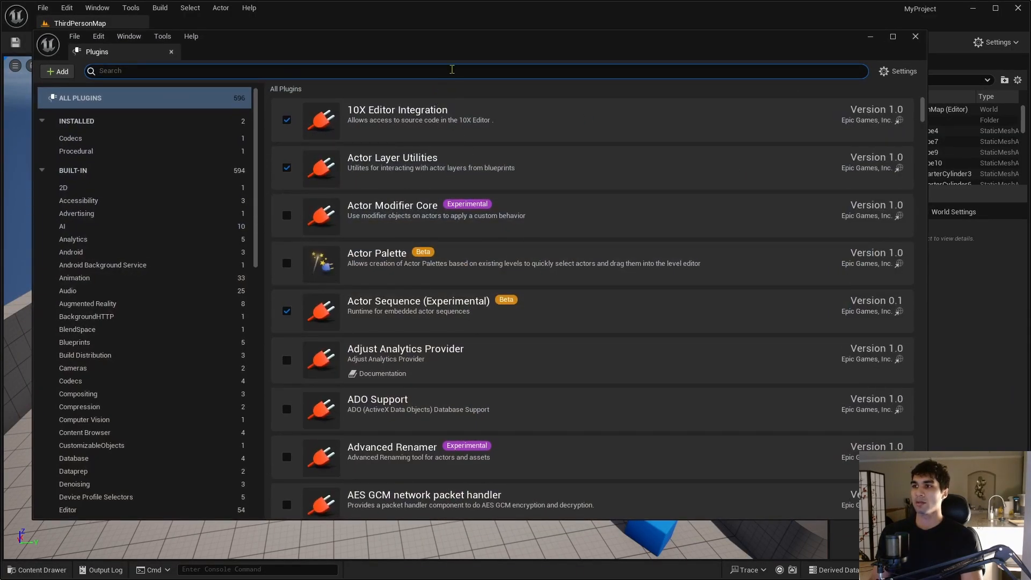
pyautogui.write('dungeon')
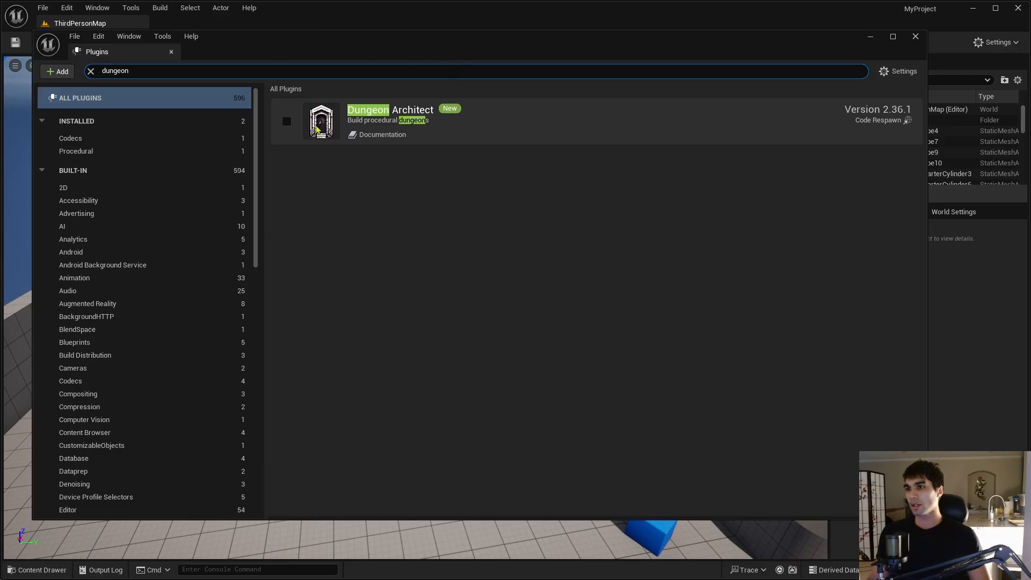
pyautogui.click(287, 122)
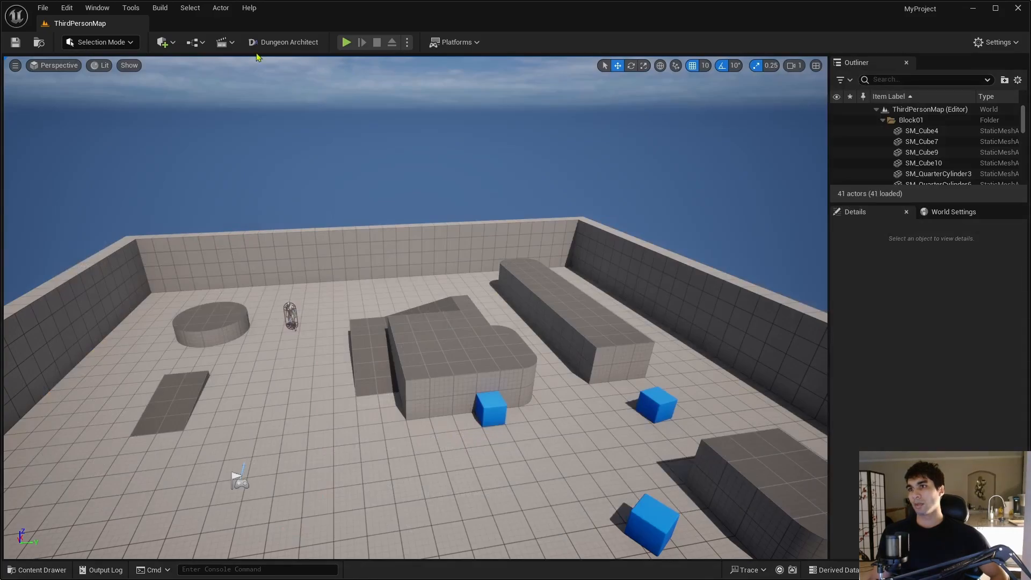
# Open the Dungeon Architect Launch Pad and look through its sample projects.
pyautogui.click(289, 41)
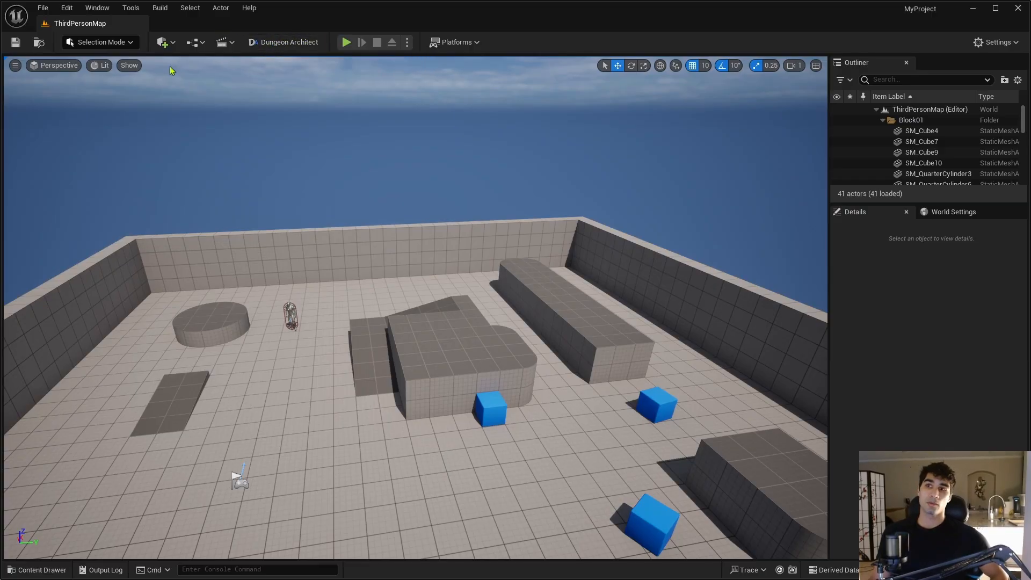
pyautogui.click(280, 46)
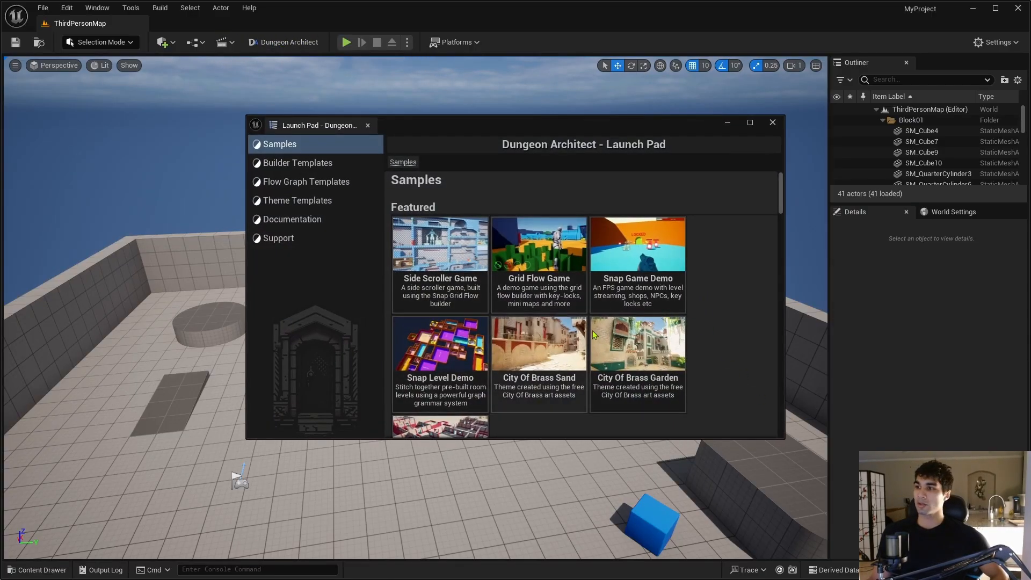
pyautogui.scroll(-3, 611, 313)
pyautogui.scroll(6, 586, 302)
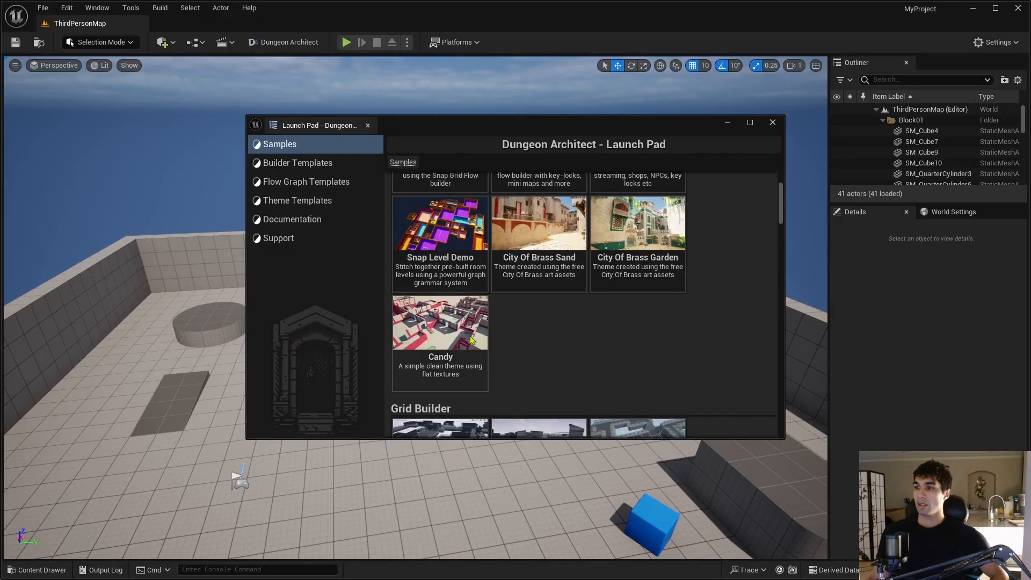
pyautogui.scroll(5, 550, 338)
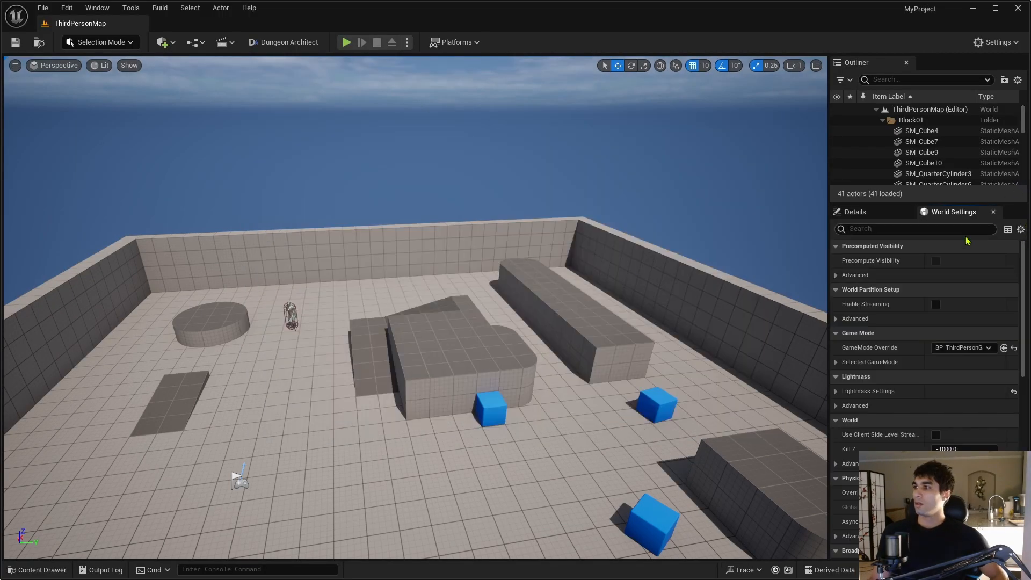